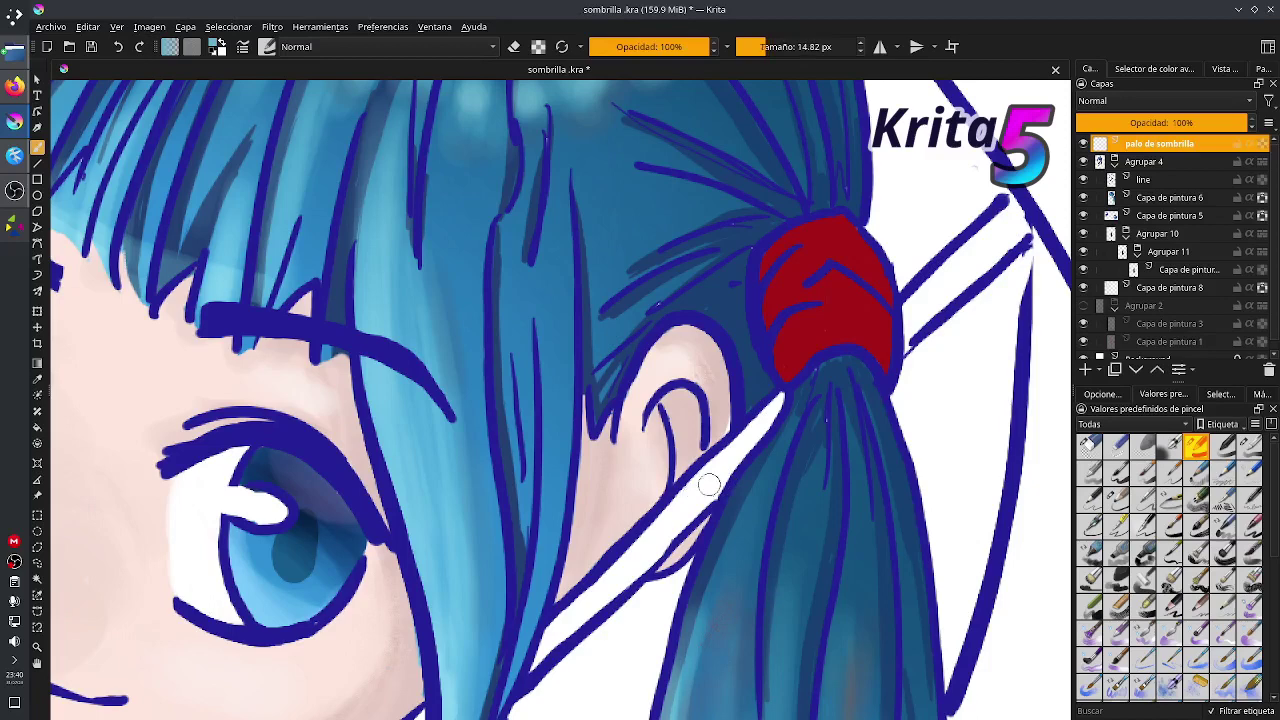
- Choose the dark plum Loulou palette colour and paint a first stroke at the upper end of the parasol stick
{"action": "left_click", "coordinate": [1233, 70]}
{"action": "left_click", "coordinate": [1258, 70]}
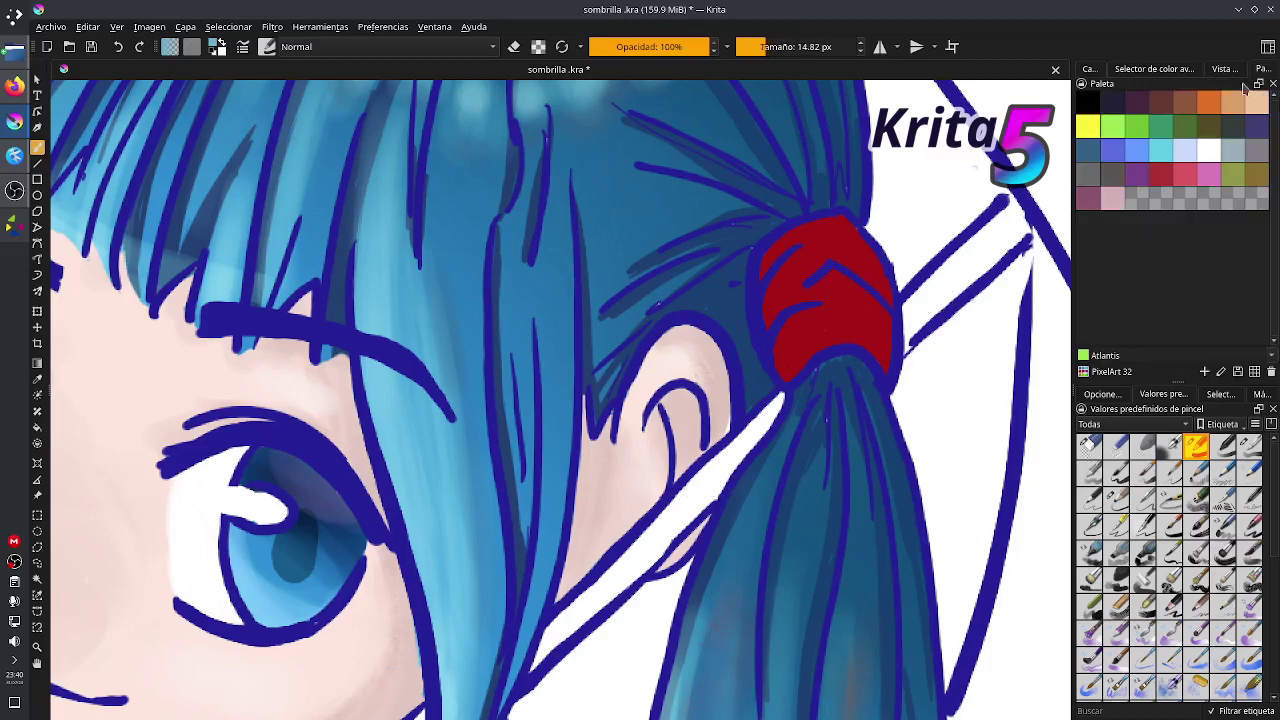
{"action": "left_click", "coordinate": [1145, 104]}
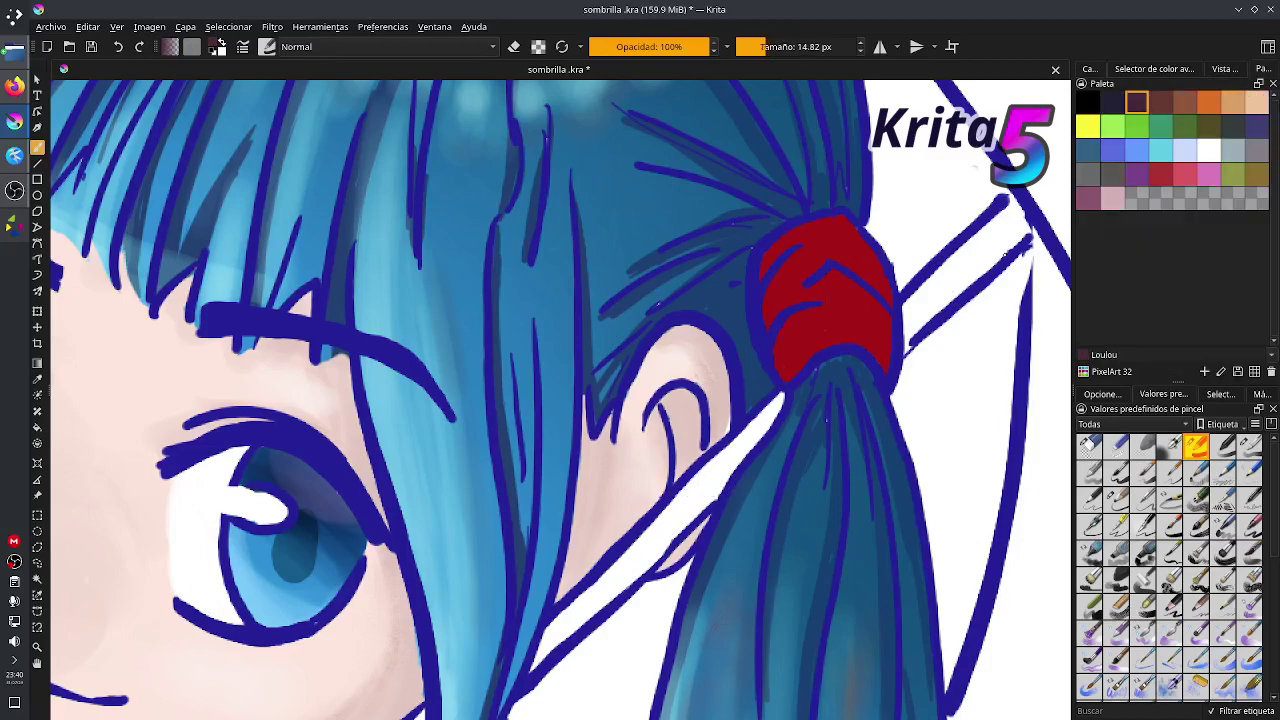
{"action": "mouse_move", "coordinate": [1018, 228]}
{"action": "left_mouse_down"}
{"action": "mouse_move", "coordinate": [984, 244]}
{"action": "mouse_move", "coordinate": [1017, 218]}
{"action": "mouse_move", "coordinate": [978, 253]}
{"action": "mouse_move", "coordinate": [1009, 206]}
{"action": "mouse_move", "coordinate": [937, 304]}
{"action": "left_mouse_up"}
{"action": "key", "text": "ctrl+z"}
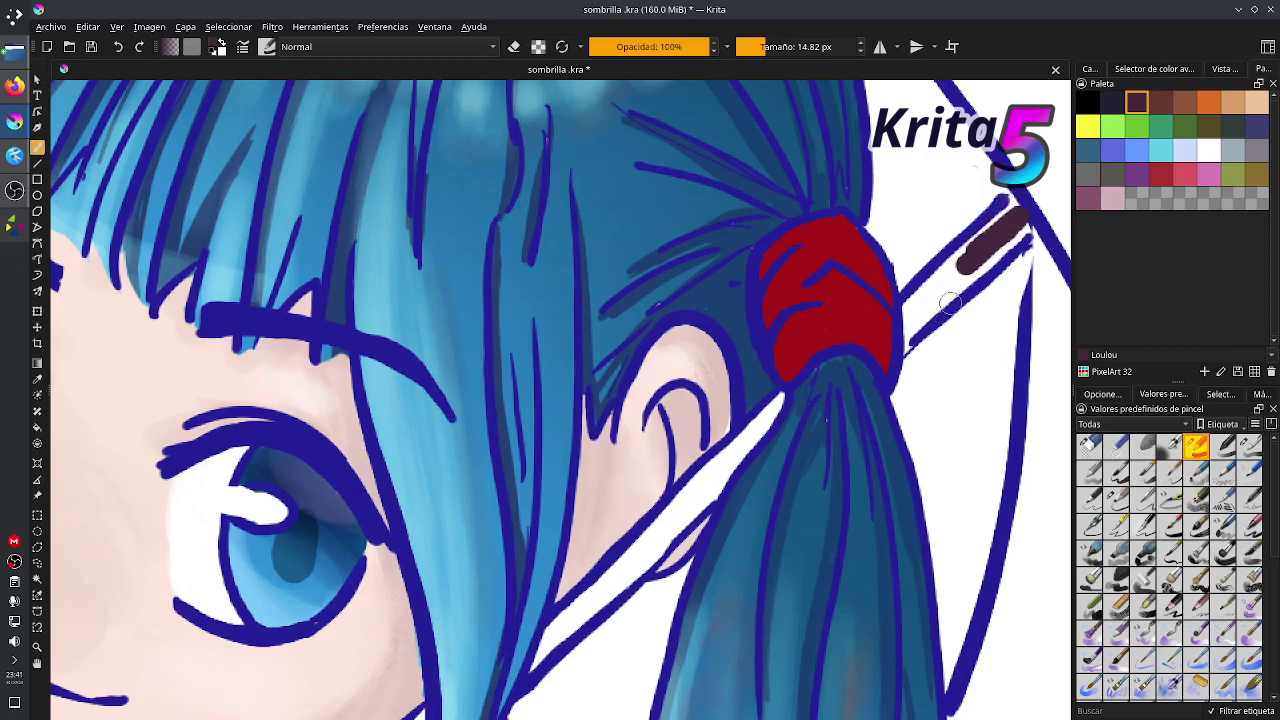
- Move the palo de sombrilla layer into the Agrupar 4 group, directly below the line layer
{"action": "left_click", "coordinate": [1090, 70]}
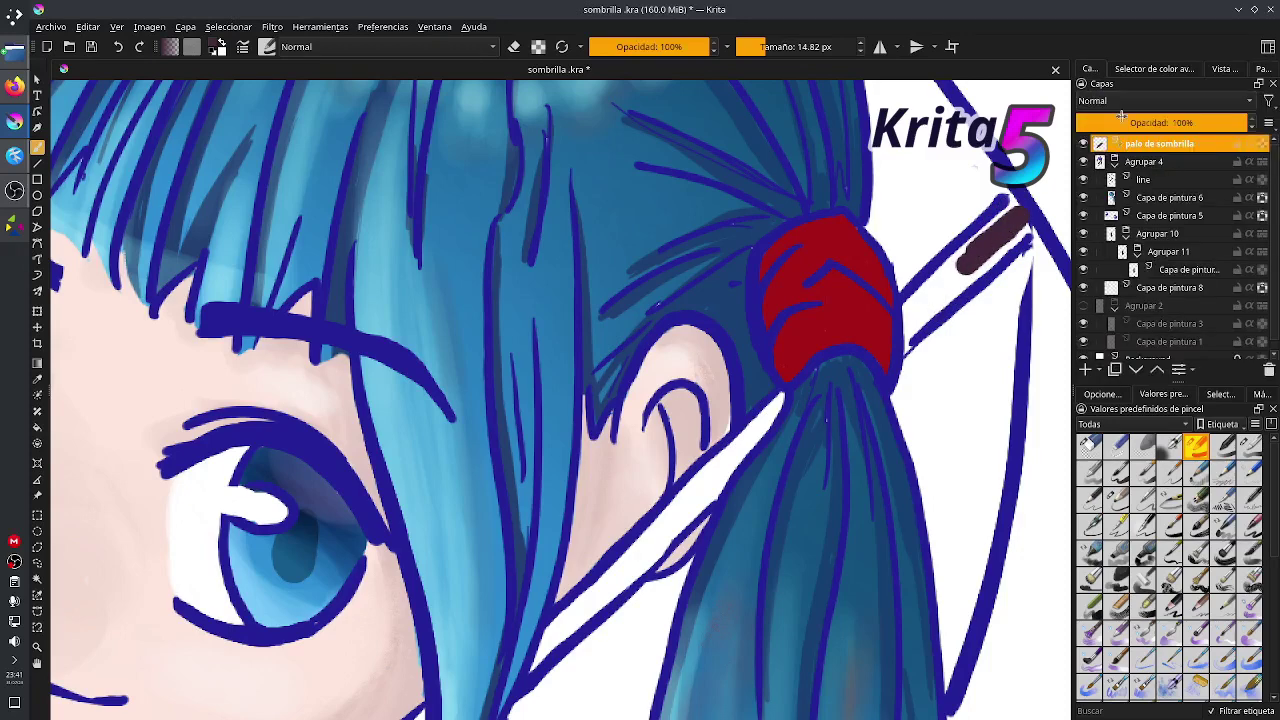
{"action": "left_click", "coordinate": [1137, 370]}
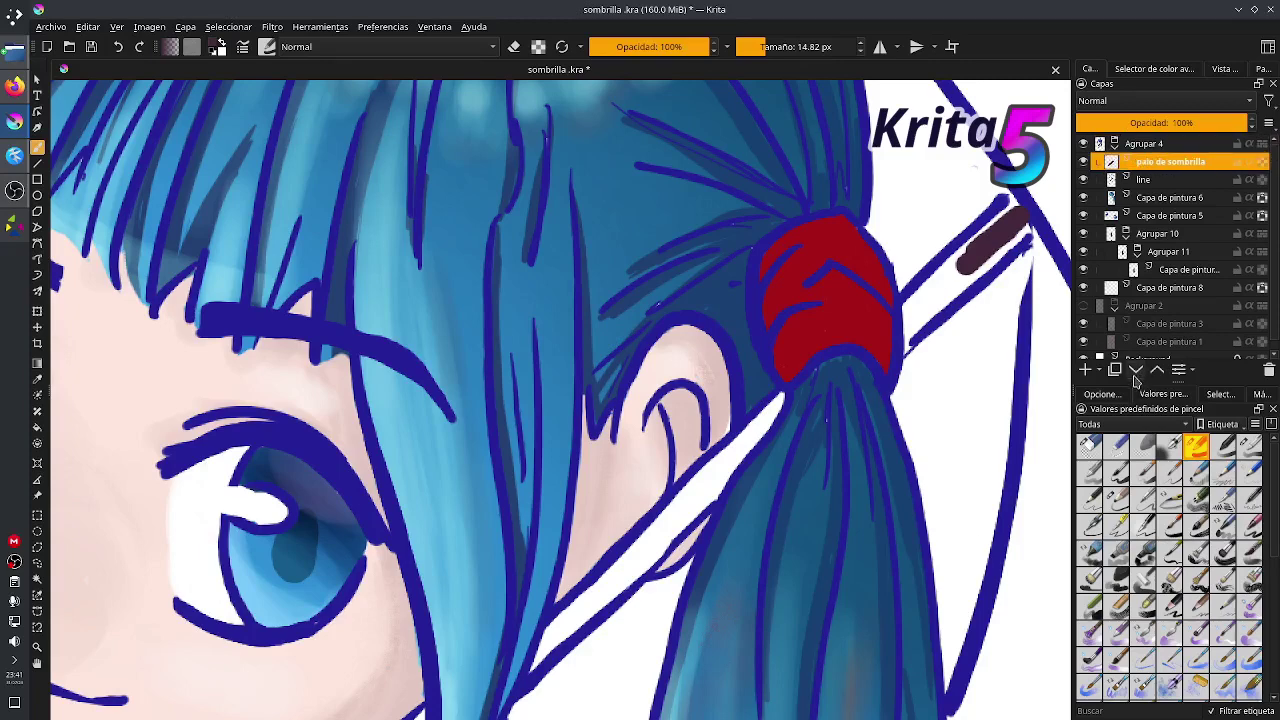
{"action": "left_click", "coordinate": [1137, 370]}
{"action": "left_click", "coordinate": [1136, 372]}
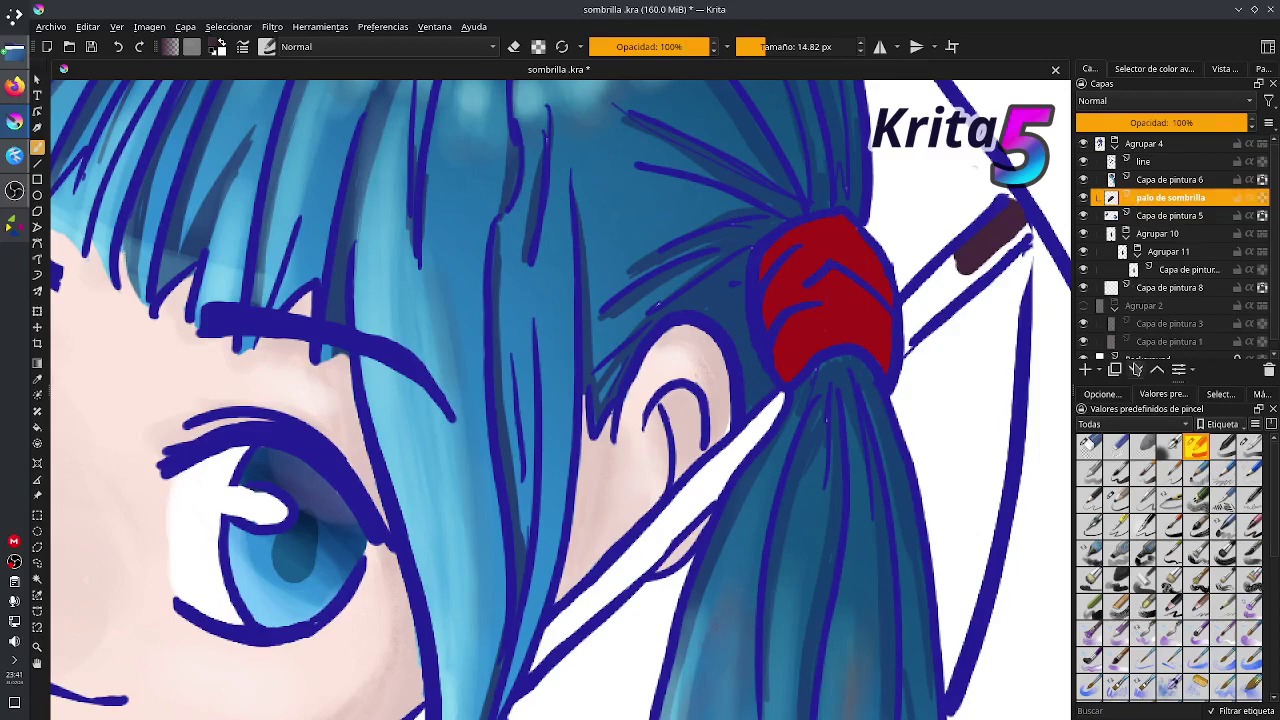
{"action": "left_click", "coordinate": [1156, 371]}
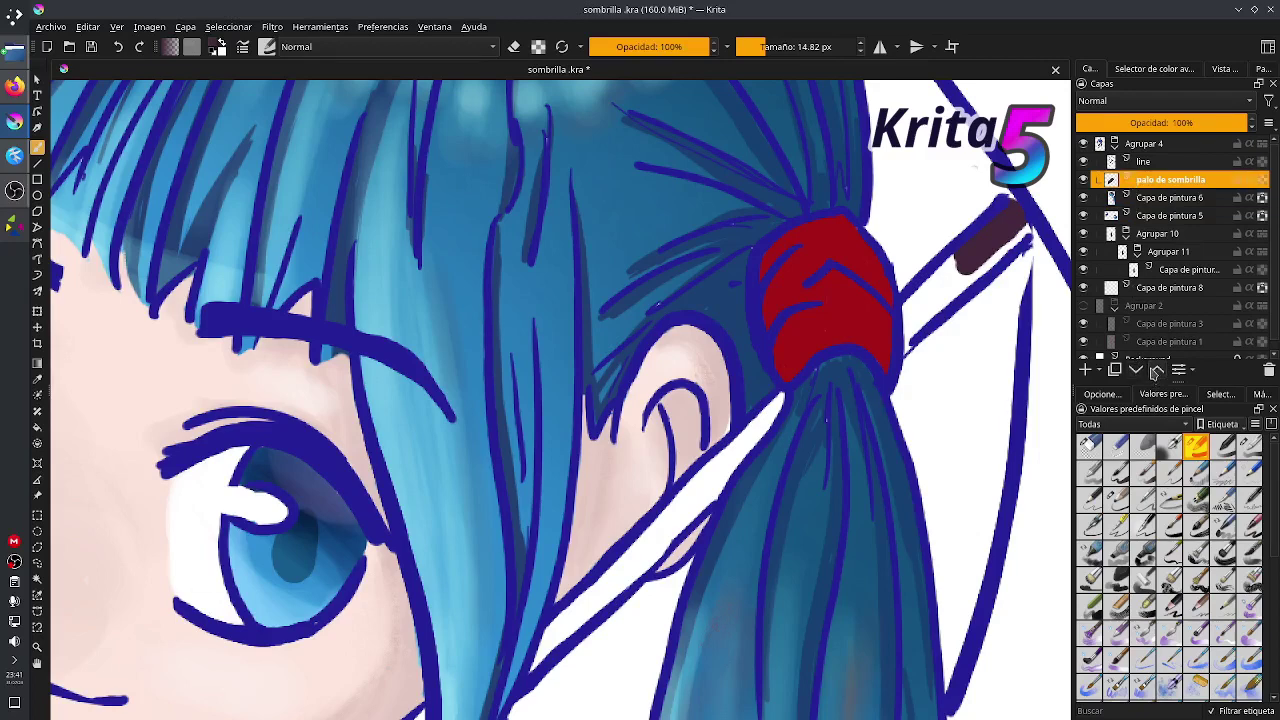
- Paint the stick section beyond the hair tie plum, reduce the brush to 5.74 px and start the section below the tie
{"action": "mouse_move", "coordinate": [1004, 252]}
{"action": "left_mouse_down"}
{"action": "mouse_move", "coordinate": [1014, 205]}
{"action": "mouse_move", "coordinate": [940, 288]}
{"action": "mouse_move", "coordinate": [980, 244]}
{"action": "mouse_move", "coordinate": [914, 297]}
{"action": "mouse_move", "coordinate": [904, 341]}
{"action": "mouse_move", "coordinate": [991, 256]}
{"action": "mouse_move", "coordinate": [923, 314]}
{"action": "left_mouse_up"}
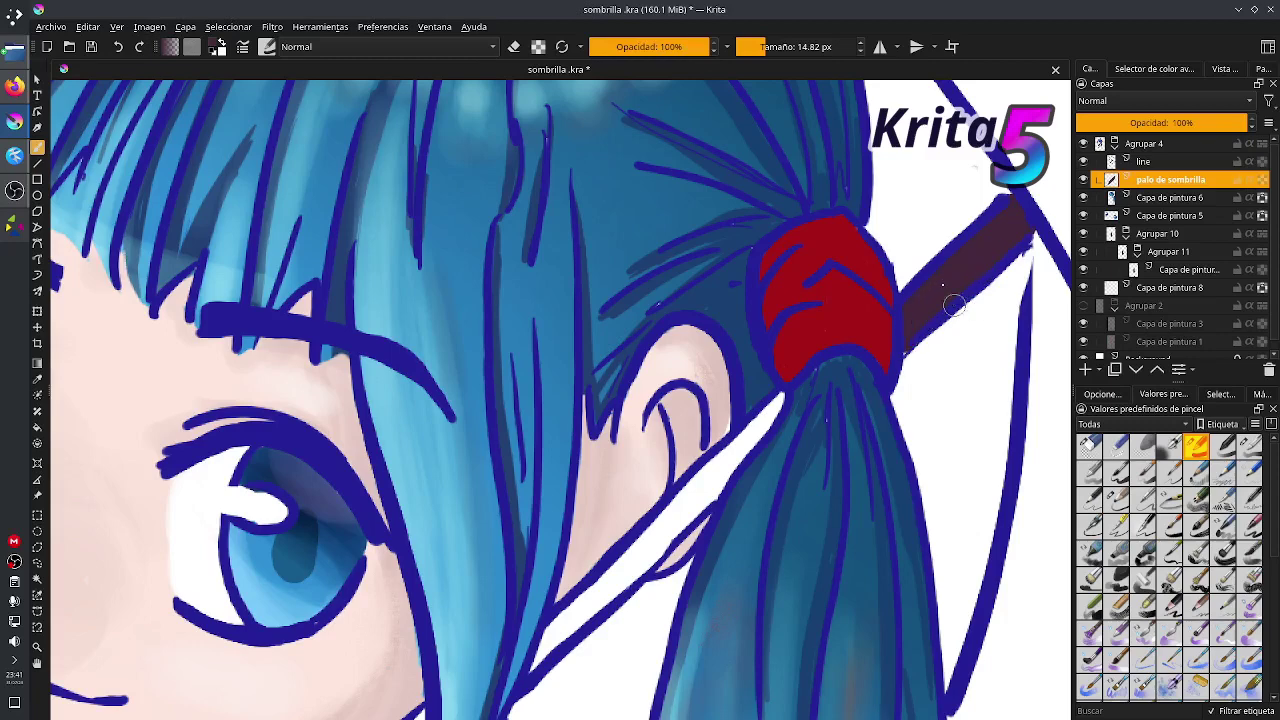
{"action": "left_click_drag", "start_coordinate": [887, 356], "coordinate": [878, 354], "text": "shift"}
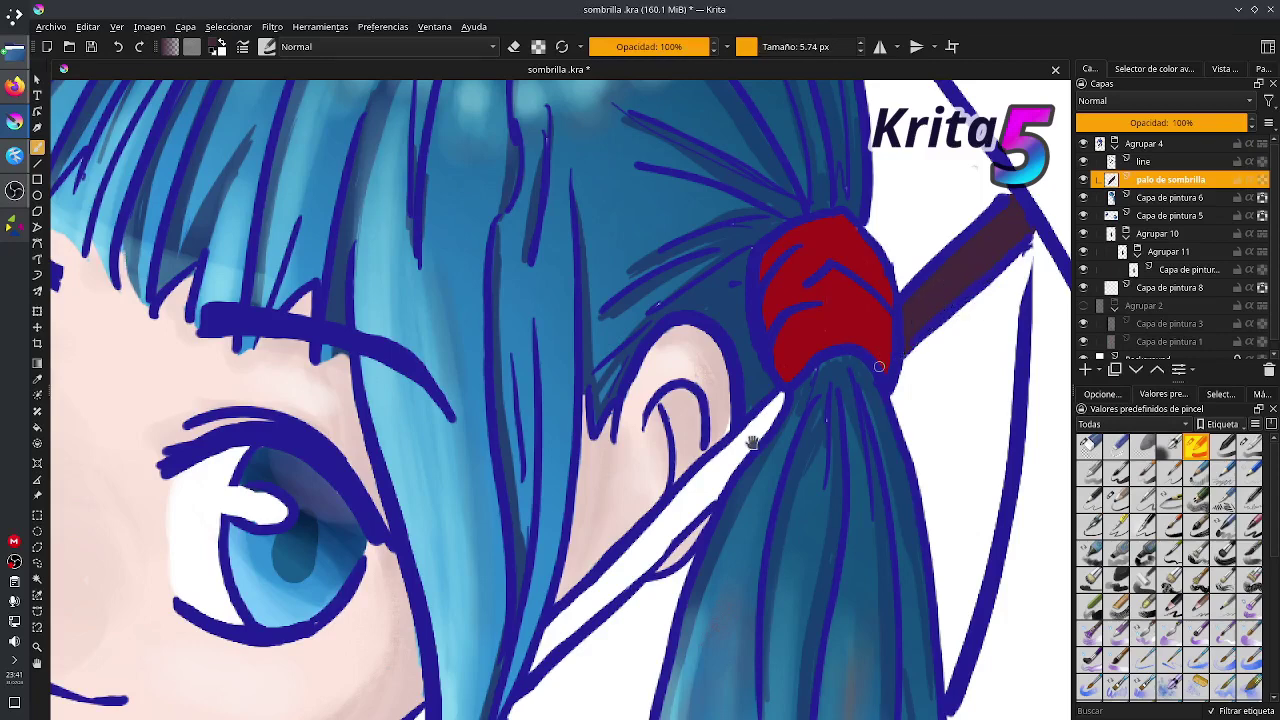
{"action": "mouse_move", "coordinate": [790, 372]}
{"action": "left_mouse_down"}
{"action": "mouse_move", "coordinate": [852, 315]}
{"action": "mouse_move", "coordinate": [776, 440]}
{"action": "mouse_move", "coordinate": [838, 347]}
{"action": "left_mouse_up"}
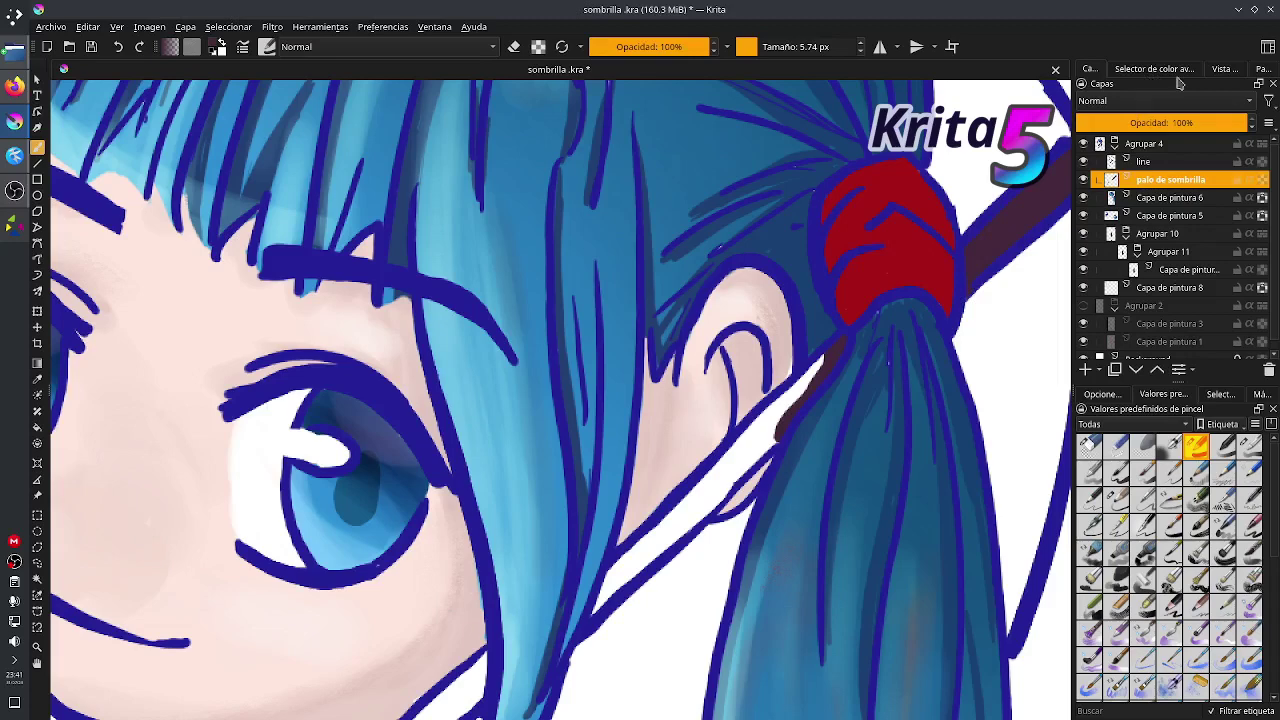
- Paint the stick dark plum from the ear past the hair and chin to the narrow gap beside the red collar
{"action": "left_click", "coordinate": [1225, 70]}
{"action": "left_click", "coordinate": [1261, 69]}
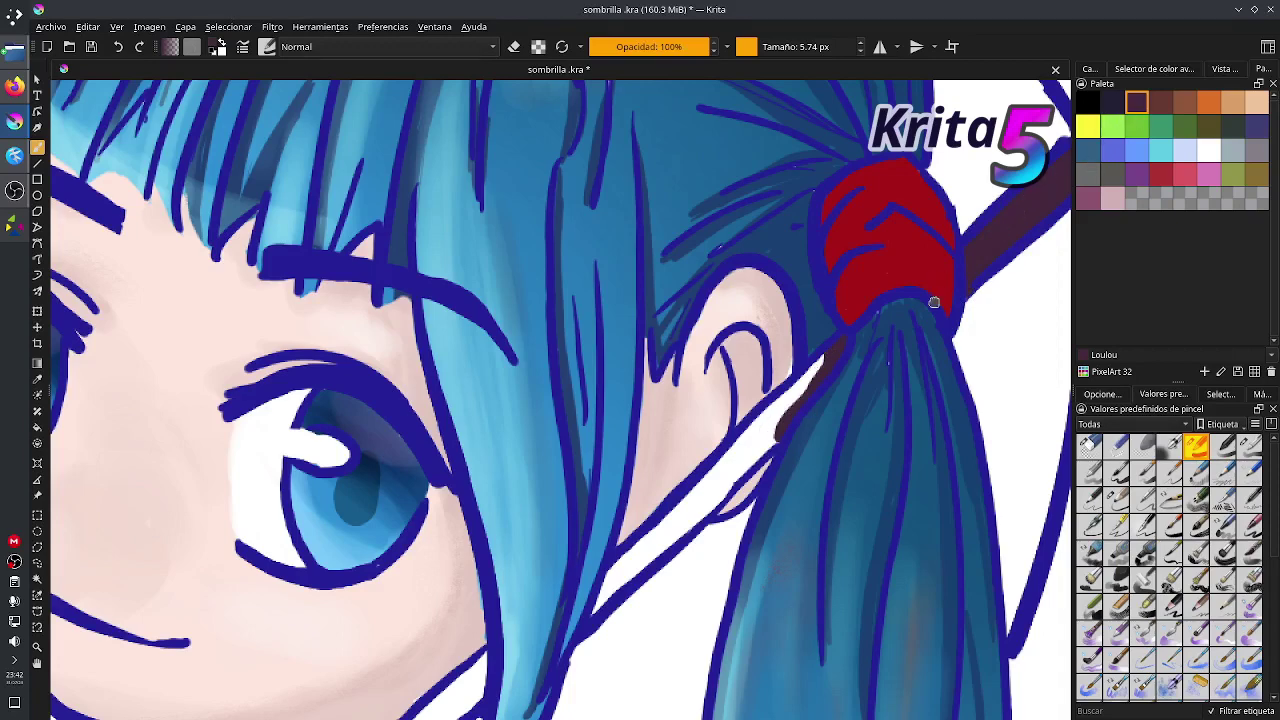
{"action": "left_click_drag", "start_coordinate": [1134, 106], "coordinate": [769, 425]}
{"action": "left_click_drag", "start_coordinate": [551, 563], "coordinate": [664, 390]}
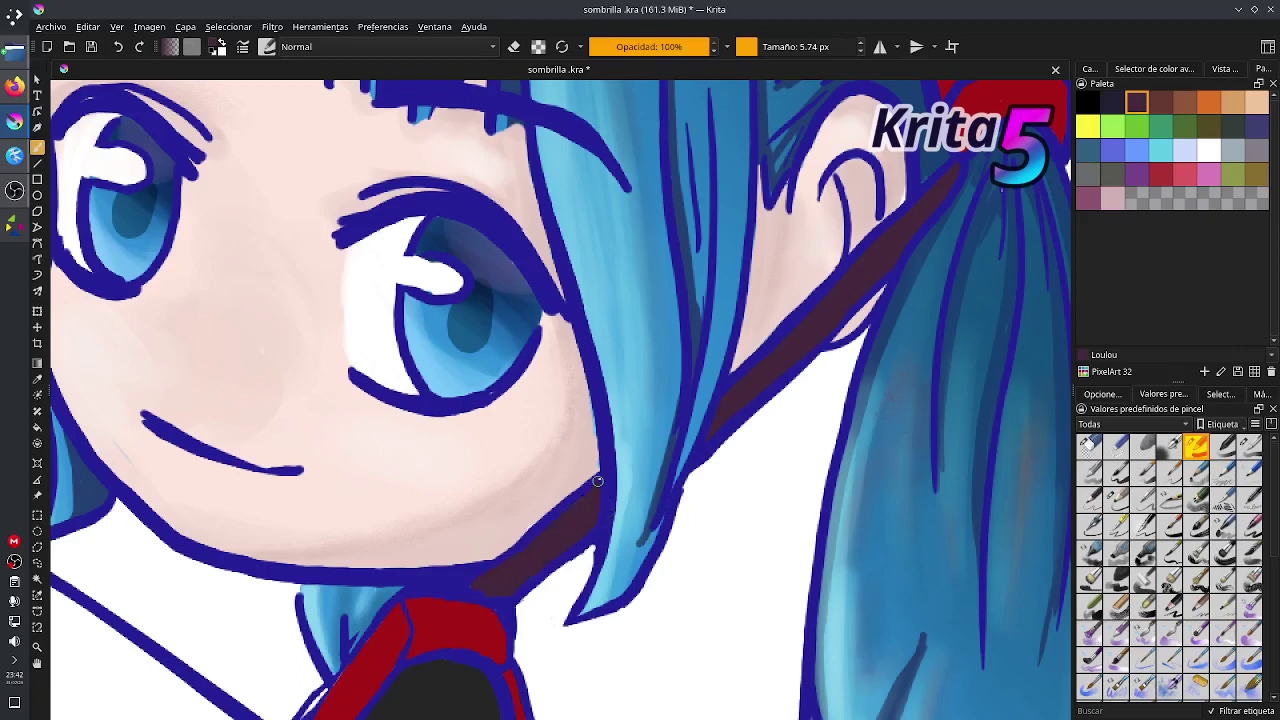
{"action": "left_click_drag", "start_coordinate": [362, 420], "coordinate": [648, 175]}
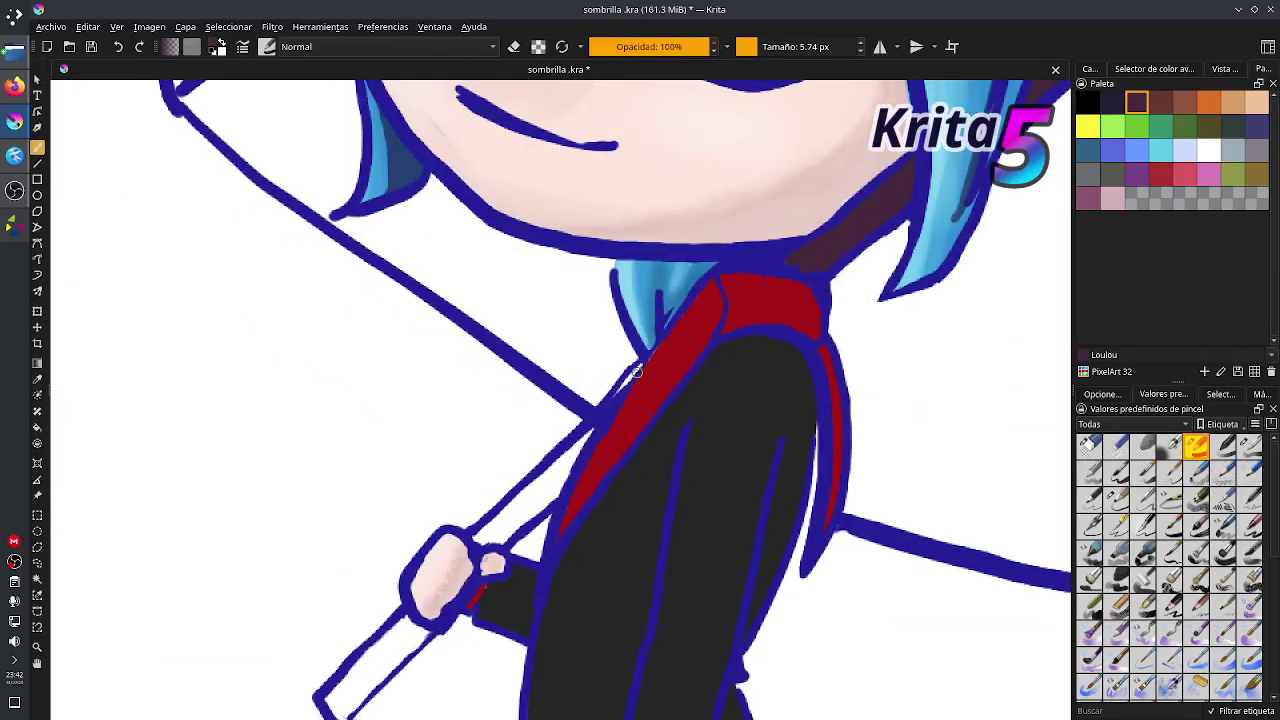
{"action": "left_click_drag", "start_coordinate": [632, 371], "coordinate": [619, 391]}
- Fill the stick sections above and below the hand with the dark plum colour, ending with the brush active
{"action": "key", "text": "v"}
{"action": "key", "text": "f"}
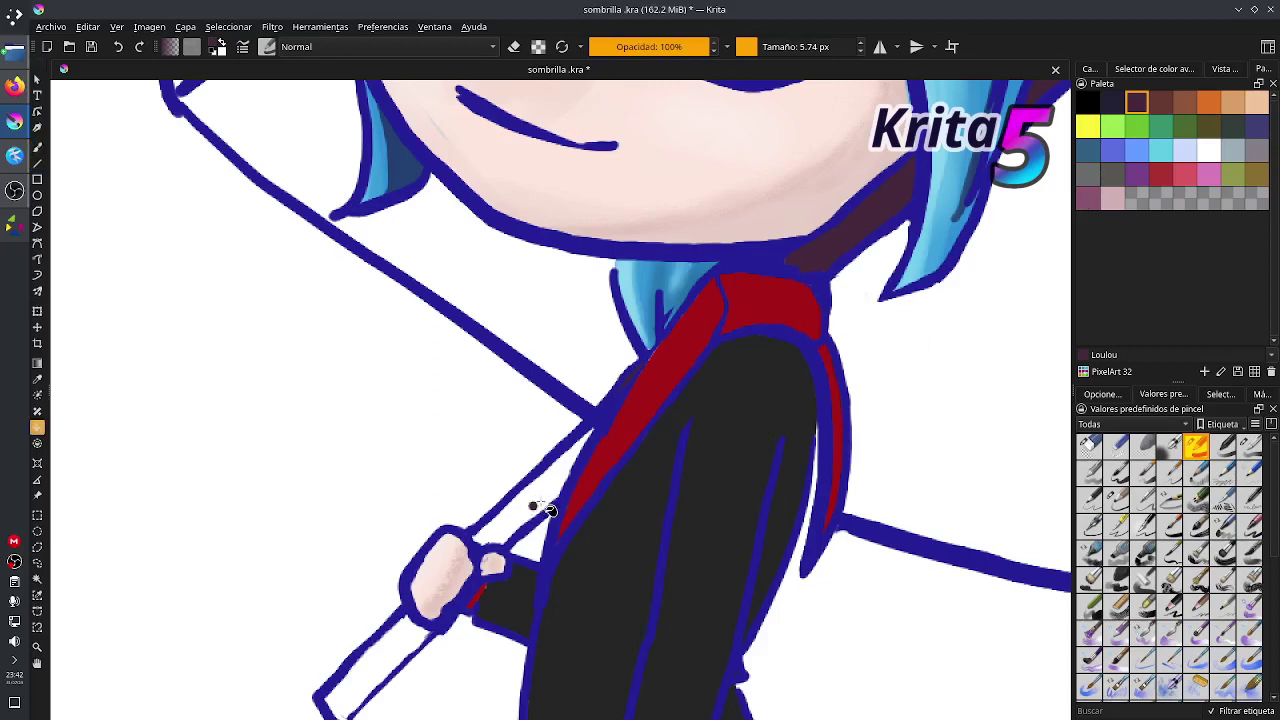
{"action": "left_click", "coordinate": [531, 506]}
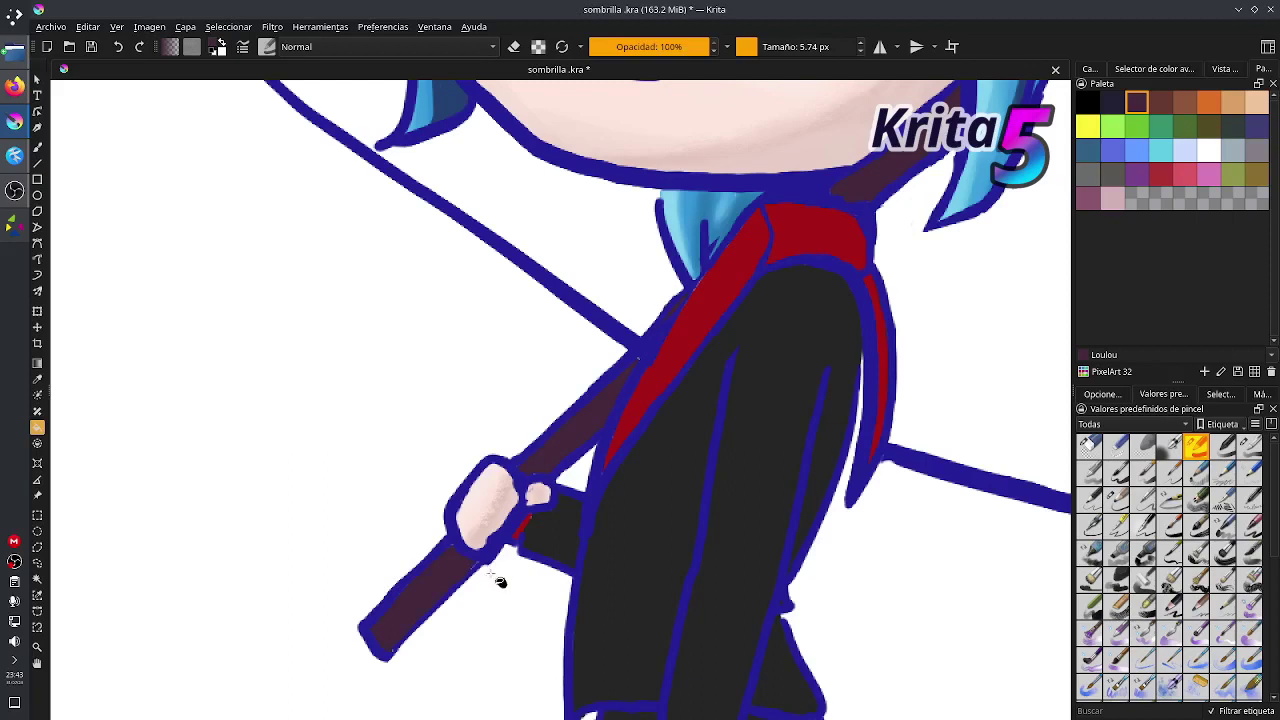
{"action": "key", "text": "b"}
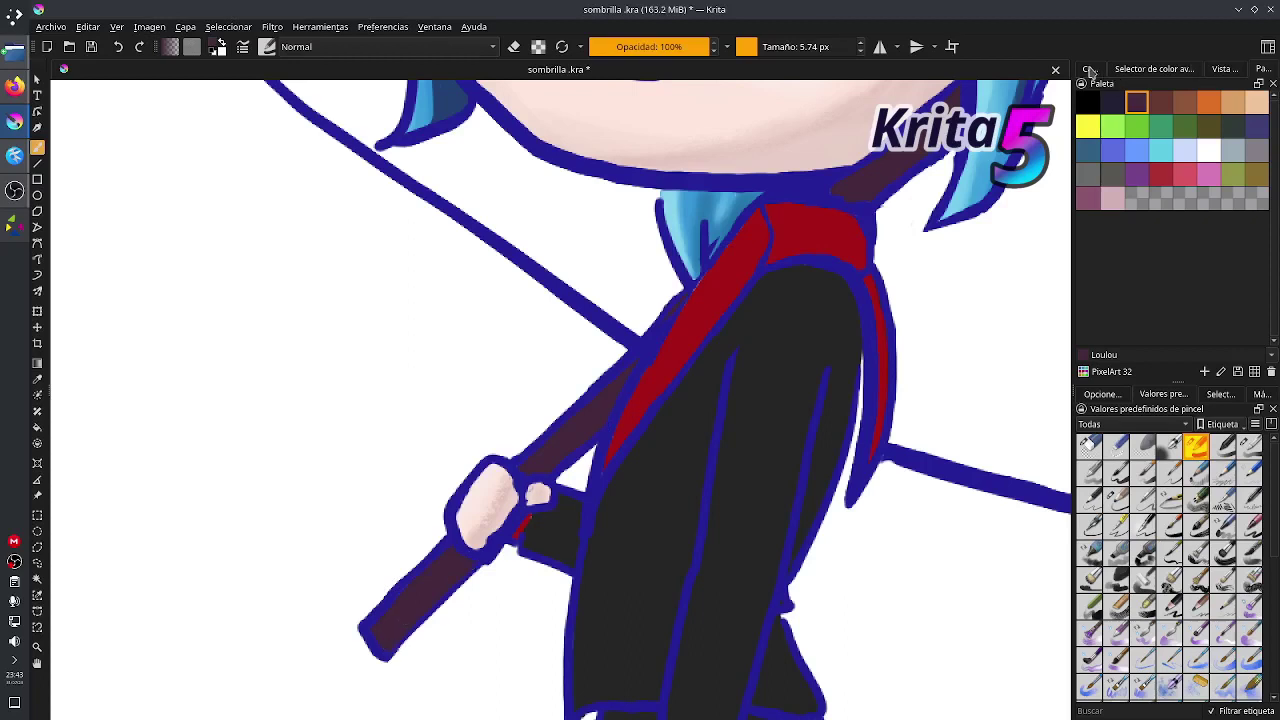
- Lock the transparency of the palo de sombrilla layer
{"action": "left_click", "coordinate": [1090, 69]}
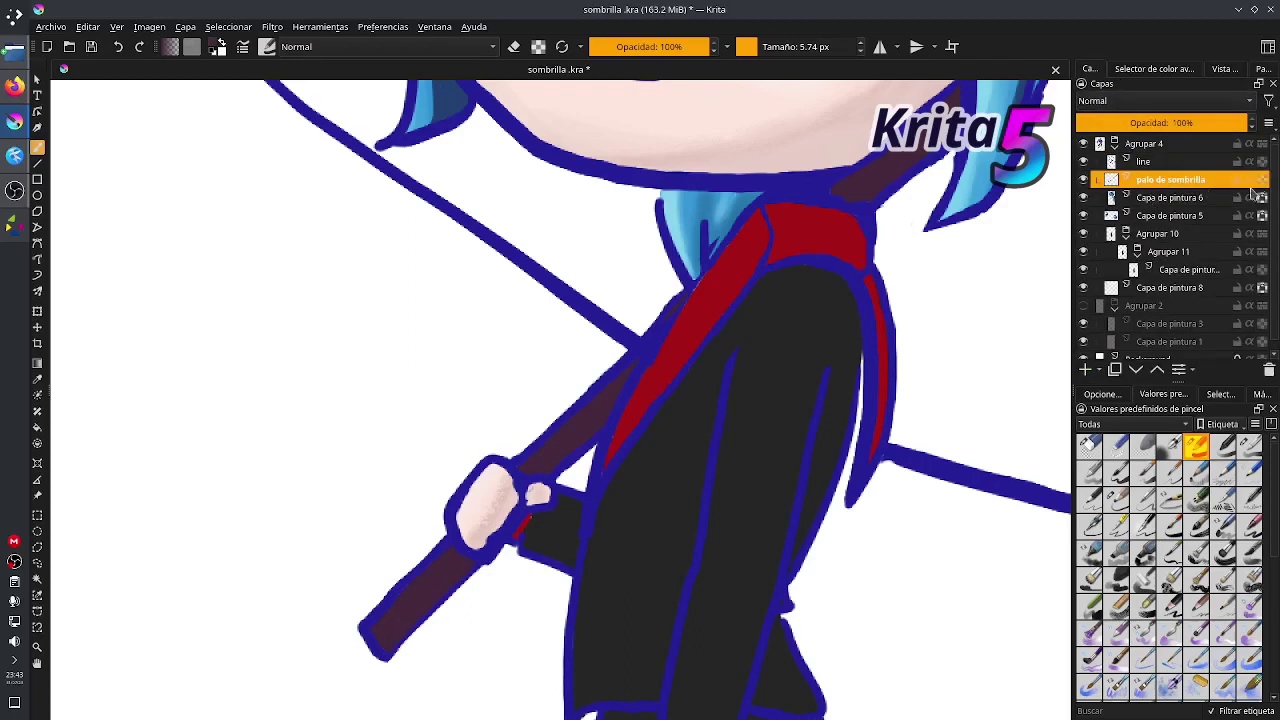
{"action": "left_click", "coordinate": [1260, 180]}
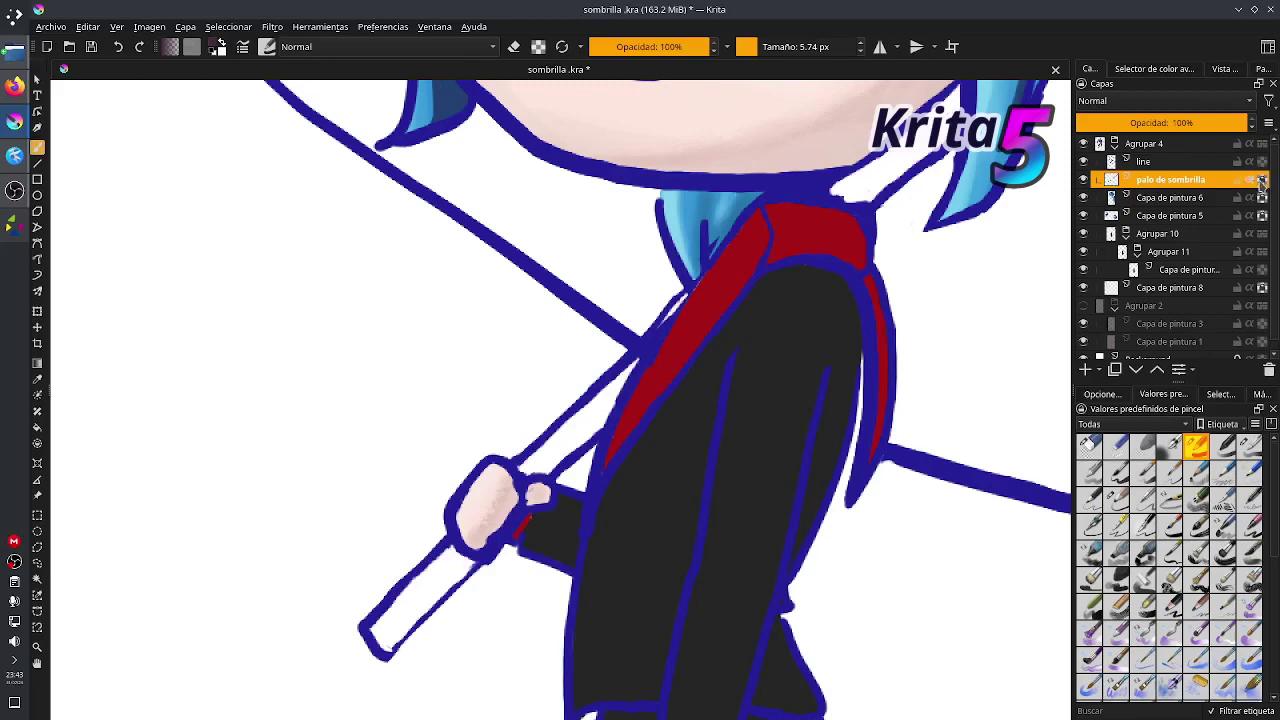
{"action": "left_click", "coordinate": [1260, 180]}
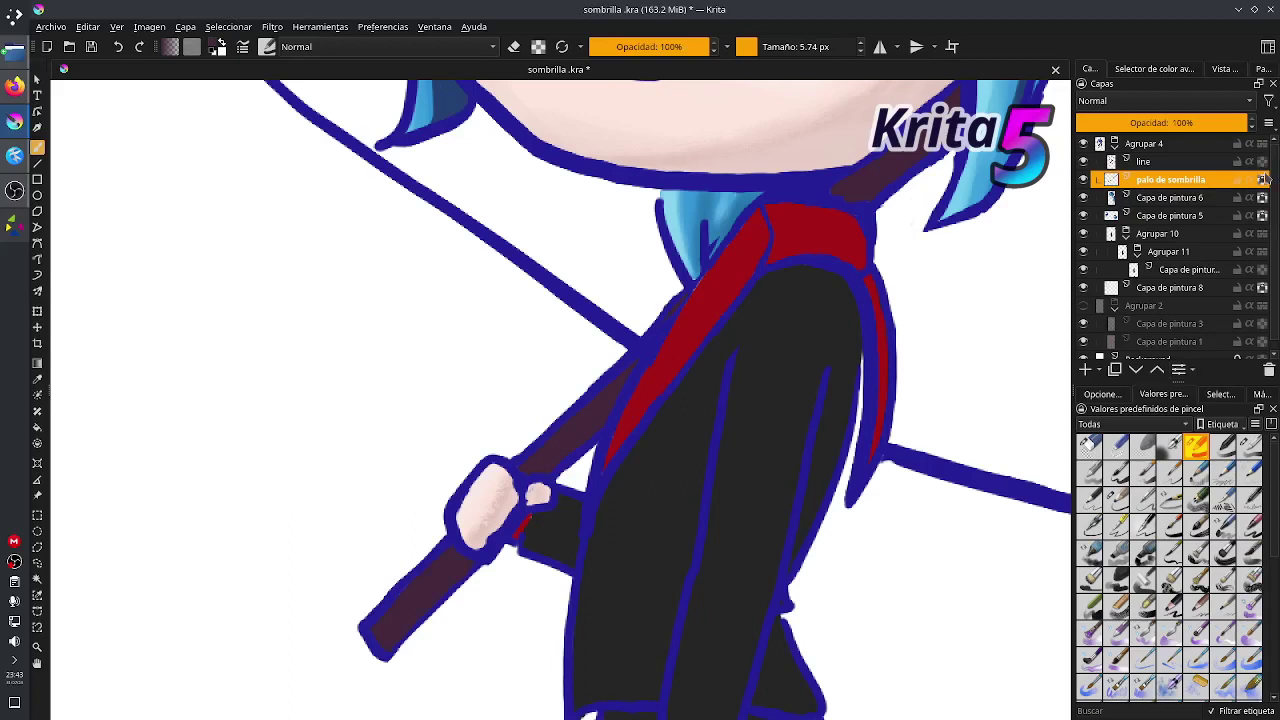
{"action": "left_click", "coordinate": [1256, 180]}
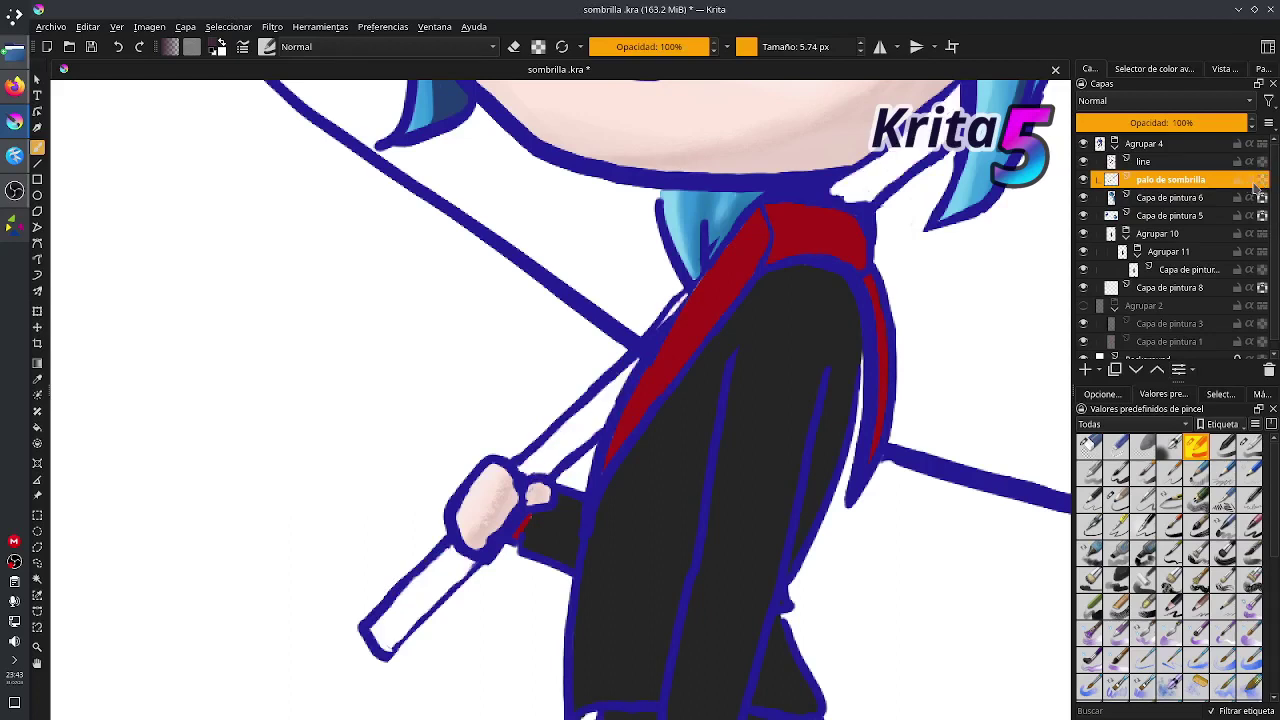
{"action": "left_click", "coordinate": [1262, 180]}
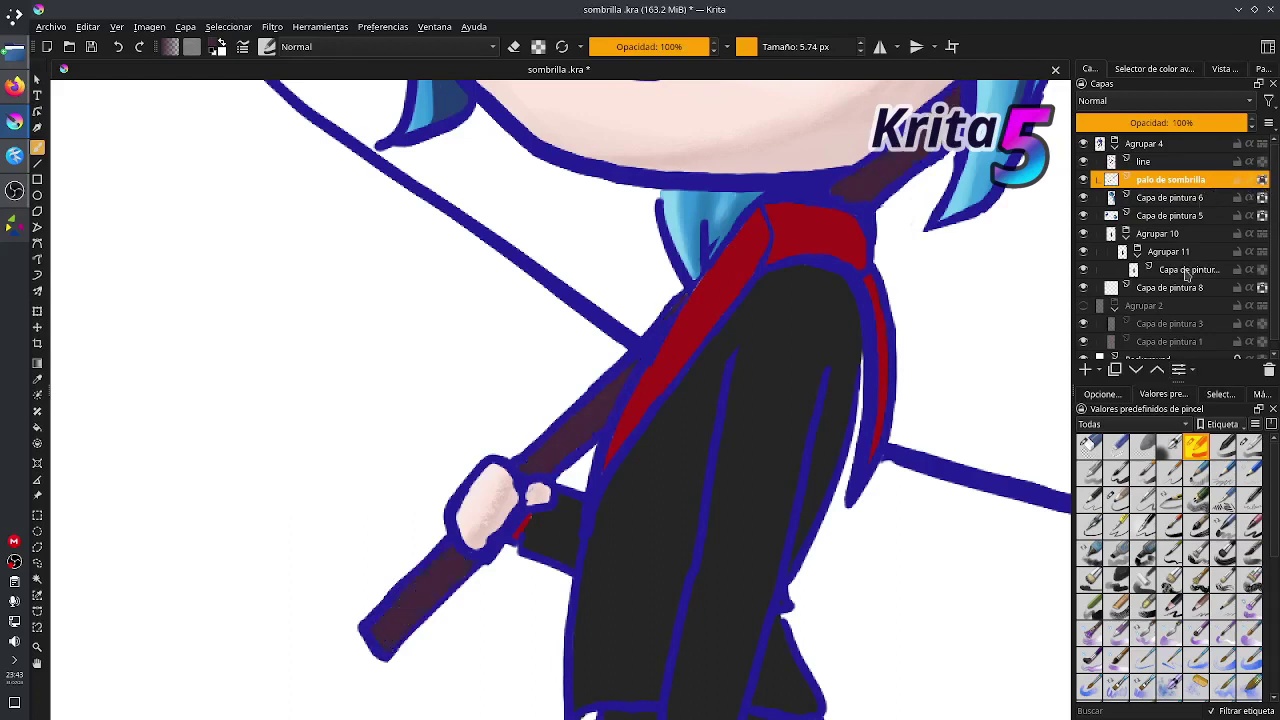
- Shade the stick around the hand with a darker tone, using a 44% opacity brush preset at 6.67 px
{"action": "left_click", "coordinate": [1248, 450]}
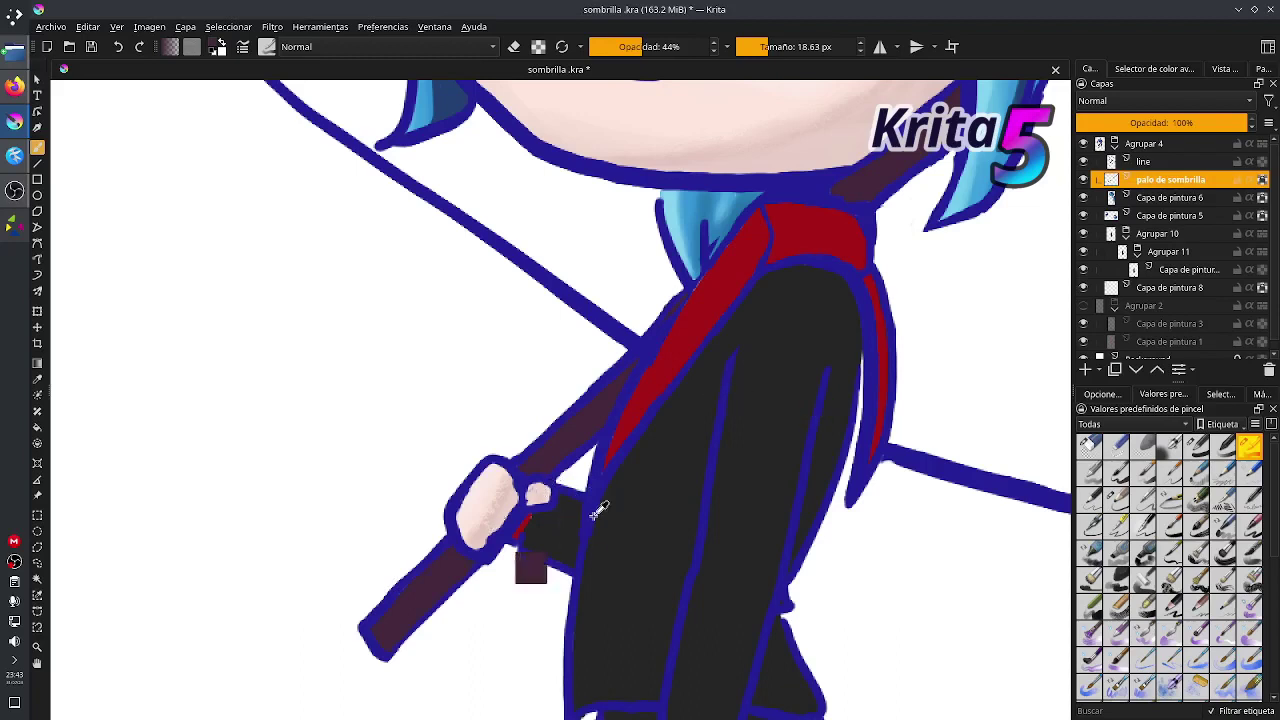
{"action": "mouse_move", "coordinate": [592, 436]}
{"action": "left_mouse_down"}
{"action": "mouse_move", "coordinate": [541, 481]}
{"action": "mouse_move", "coordinate": [606, 416]}
{"action": "mouse_move", "coordinate": [554, 479]}
{"action": "mouse_move", "coordinate": [557, 459]}
{"action": "left_mouse_up"}
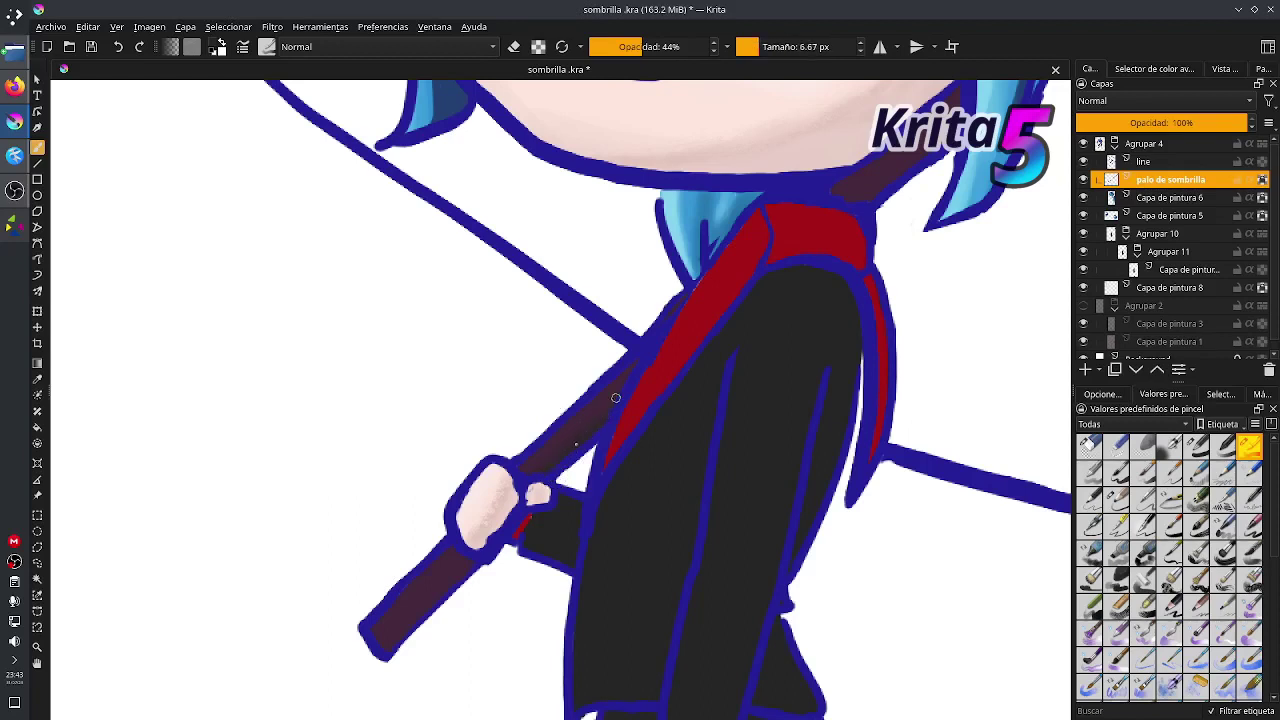
{"action": "left_click_drag", "start_coordinate": [559, 468], "coordinate": [573, 451]}
{"action": "mouse_move", "coordinate": [466, 570]}
{"action": "left_mouse_down"}
{"action": "mouse_move", "coordinate": [411, 626]}
{"action": "mouse_move", "coordinate": [478, 551]}
{"action": "mouse_move", "coordinate": [397, 636]}
{"action": "mouse_move", "coordinate": [466, 570]}
{"action": "mouse_move", "coordinate": [443, 592]}
{"action": "left_mouse_up"}
- Continue the dark shading along the stick from the chin past the ear to the end beyond the hair tie
{"action": "left_click_drag", "start_coordinate": [791, 197], "coordinate": [651, 408]}
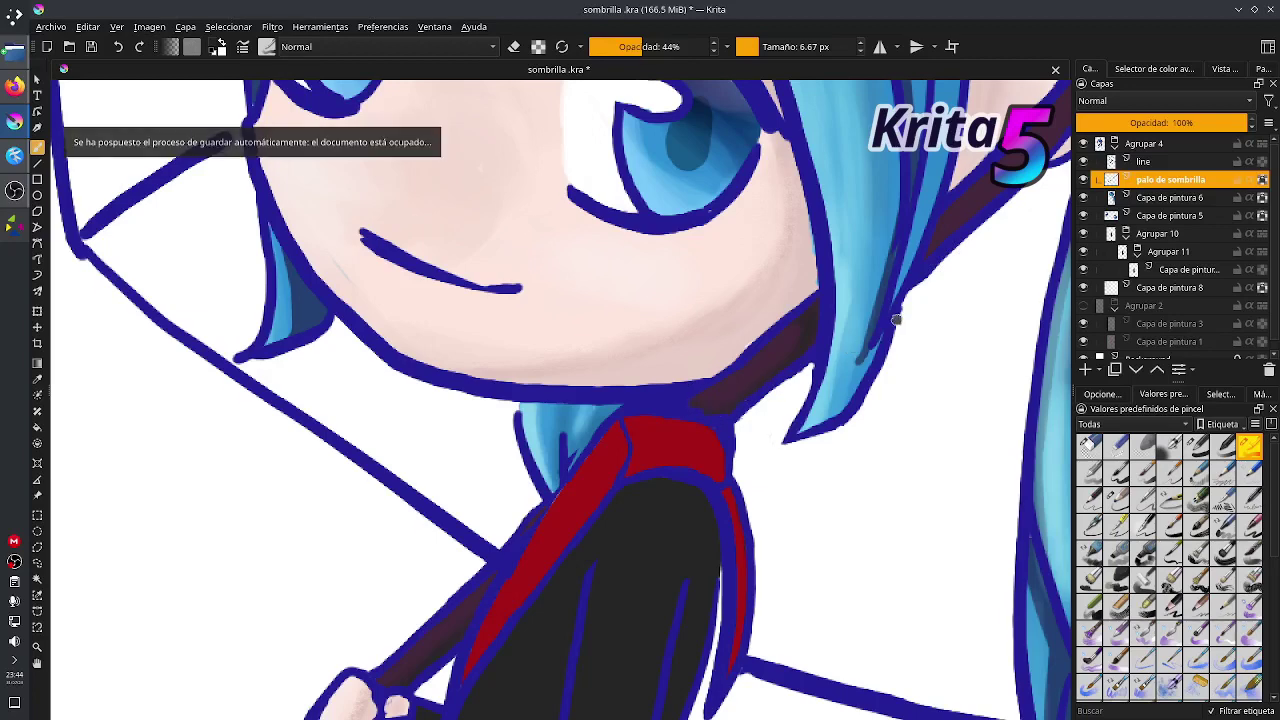
{"action": "left_click_drag", "start_coordinate": [1057, 214], "coordinate": [846, 383]}
{"action": "left_click_drag", "start_coordinate": [867, 323], "coordinate": [824, 364]}
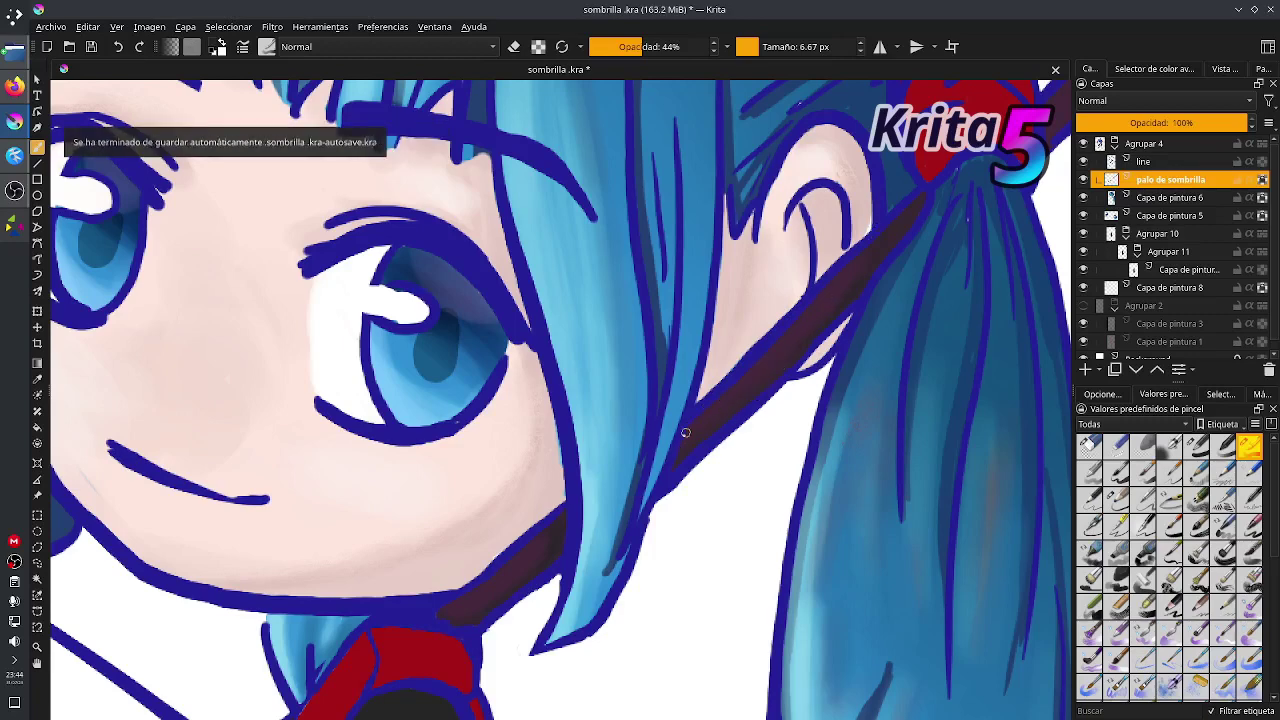
{"action": "left_click_drag", "start_coordinate": [1008, 176], "coordinate": [818, 336]}
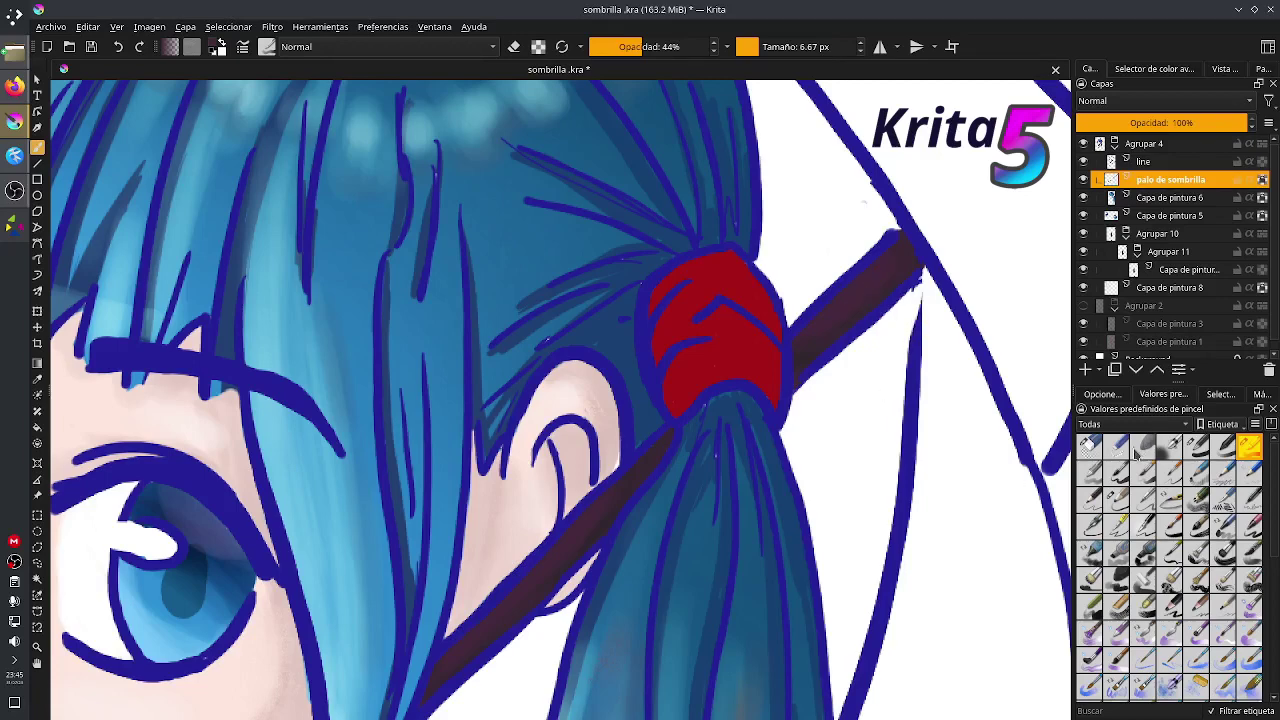
- Sample the stick's plum colour and adjust it to a slightly redder, lighter and greyer tone
{"action": "left_click", "coordinate": [1218, 395]}
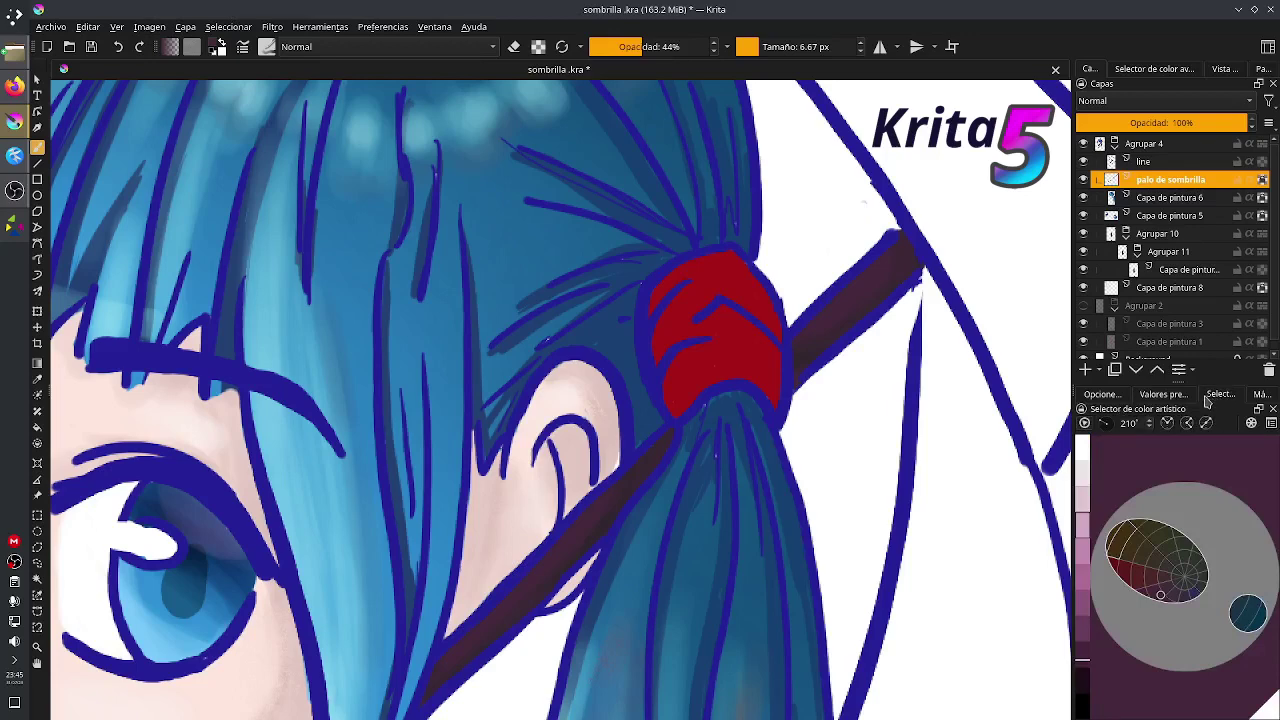
{"action": "left_click", "coordinate": [1259, 393]}
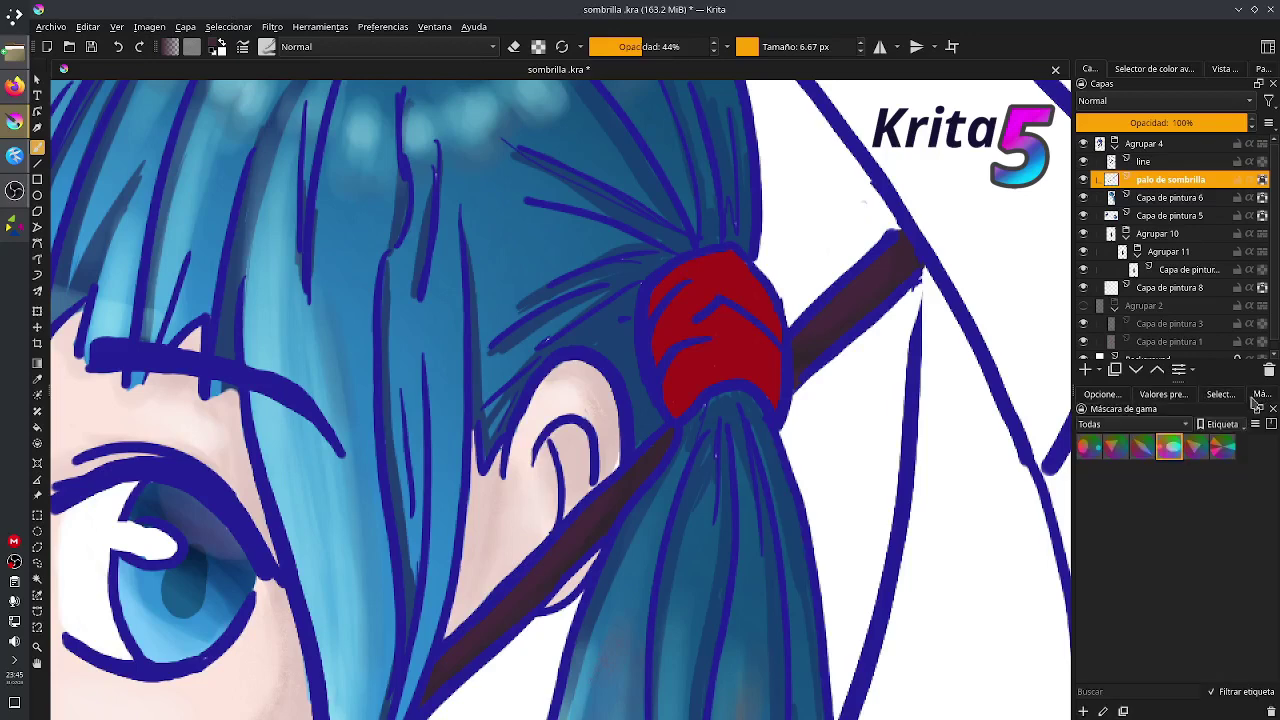
{"action": "left_click", "coordinate": [1225, 394]}
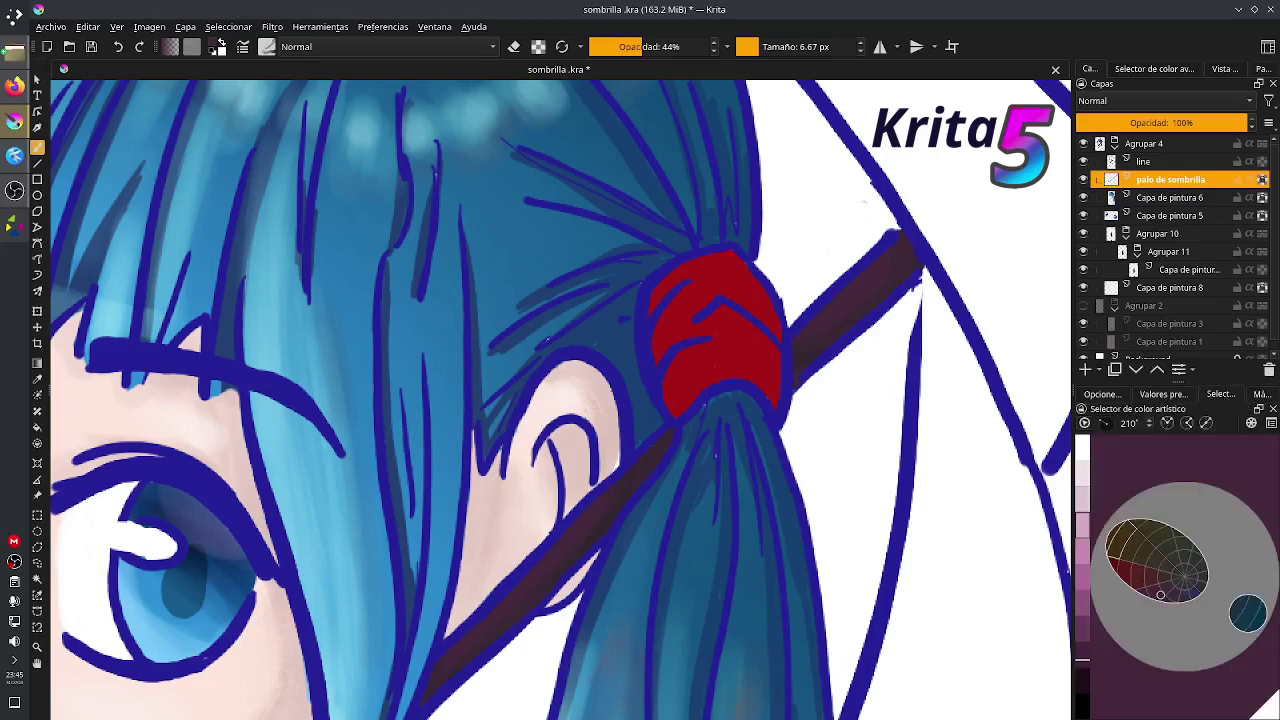
{"action": "left_click", "coordinate": [868, 286], "text": "ctrl"}
{"action": "left_click", "coordinate": [1170, 71]}
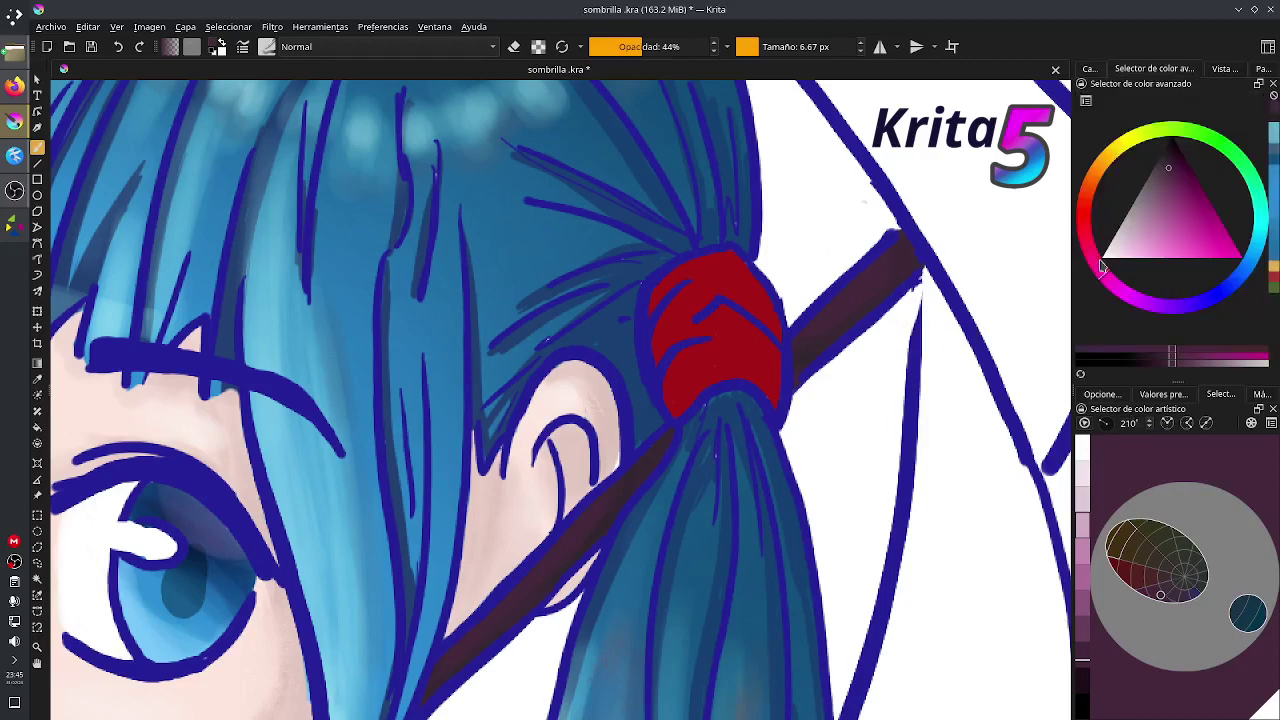
{"action": "left_click_drag", "start_coordinate": [1100, 273], "coordinate": [1094, 260]}
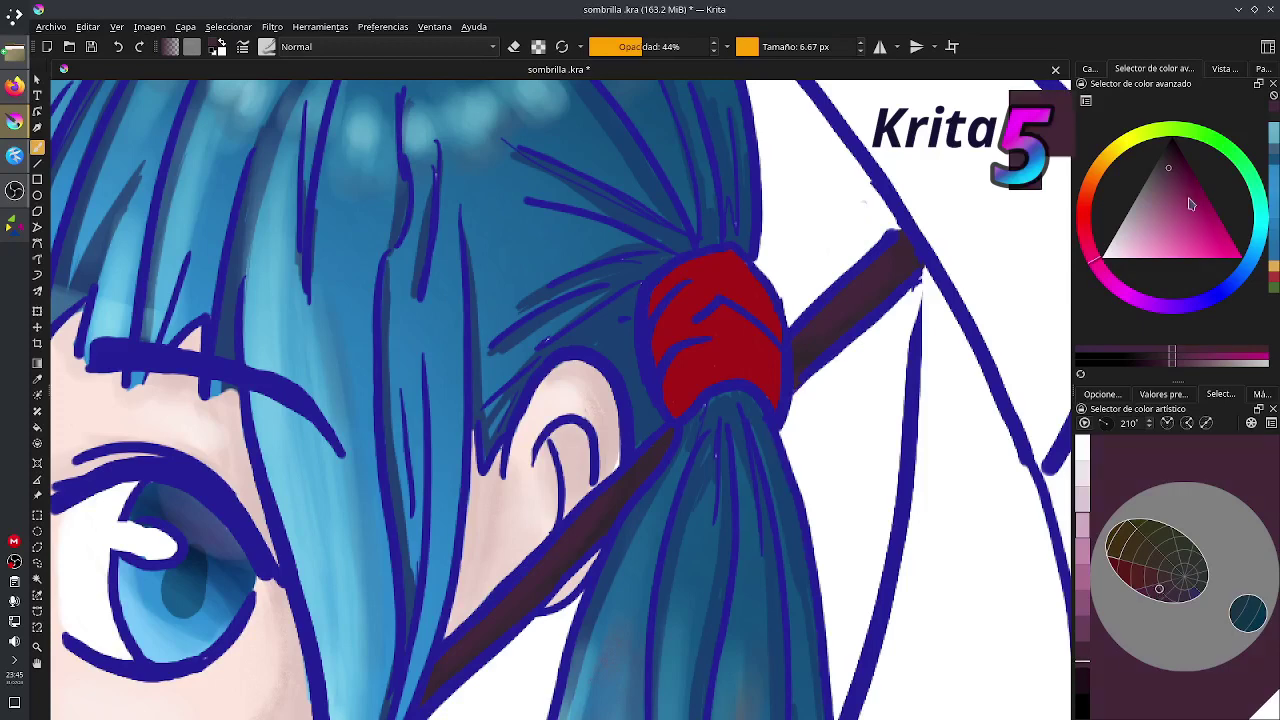
{"action": "left_click", "coordinate": [1168, 167]}
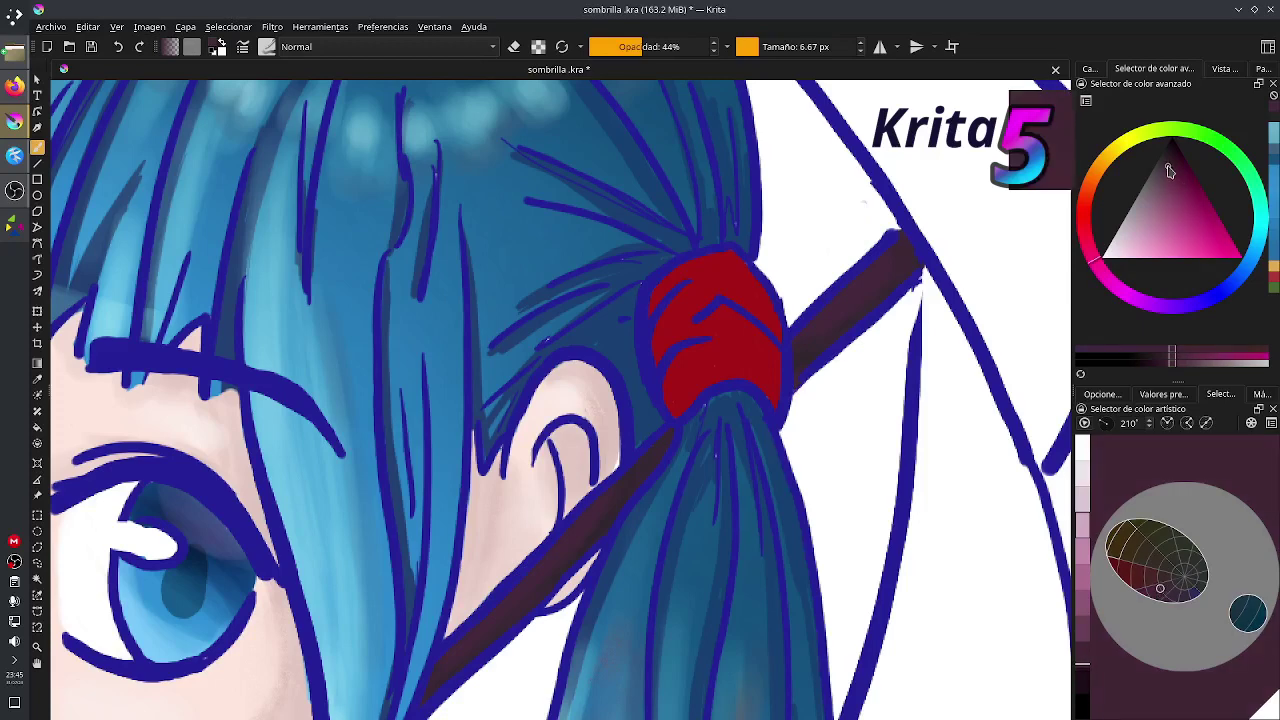
{"action": "left_click", "coordinate": [1165, 177]}
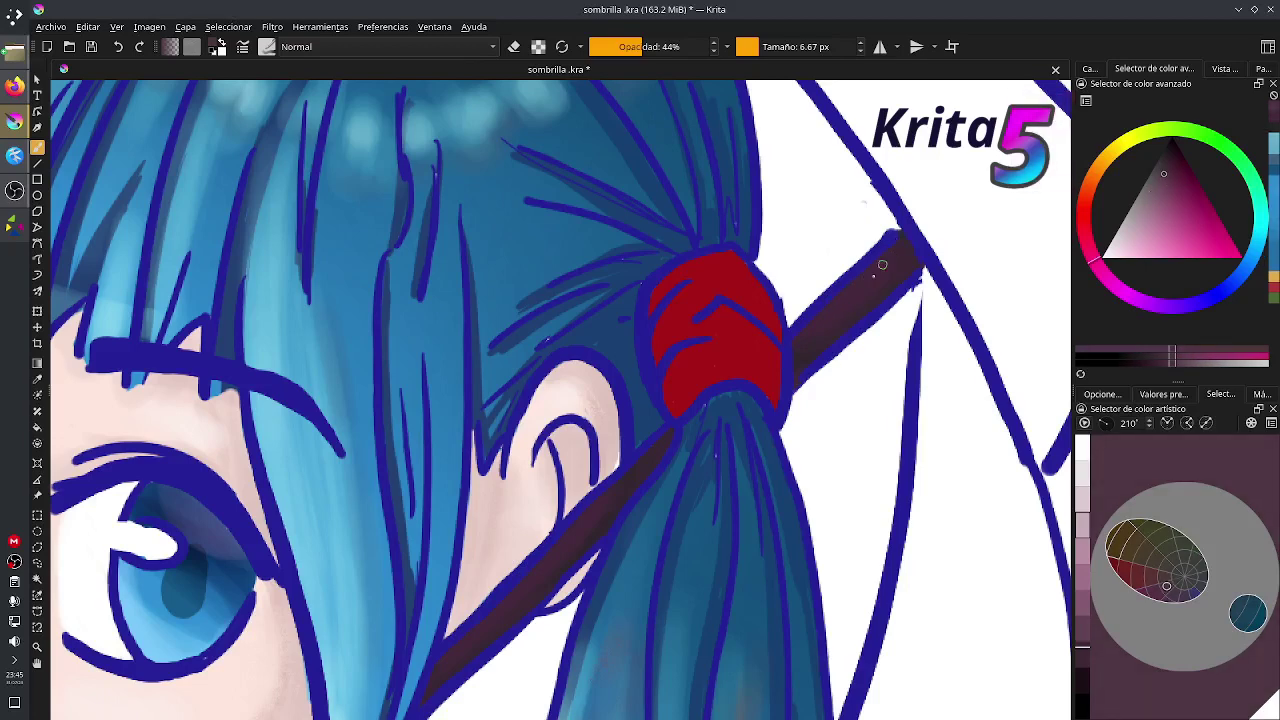
- Paint mid-tone highlights along the stick from its end beyond the hair tie down past the ear and chin to the hand
{"action": "mouse_move", "coordinate": [866, 285]}
{"action": "left_mouse_down"}
{"action": "mouse_move", "coordinate": [907, 238]}
{"action": "mouse_move", "coordinate": [836, 296]}
{"action": "mouse_move", "coordinate": [903, 242]}
{"action": "mouse_move", "coordinate": [858, 280]}
{"action": "left_mouse_up"}
{"action": "left_click_drag", "start_coordinate": [878, 265], "coordinate": [879, 265]}
{"action": "mouse_move", "coordinate": [605, 468]}
{"action": "left_mouse_down"}
{"action": "mouse_move", "coordinate": [781, 347]}
{"action": "mouse_move", "coordinate": [696, 456]}
{"action": "left_mouse_up"}
{"action": "left_click_drag", "start_coordinate": [762, 398], "coordinate": [712, 457]}
{"action": "left_click_drag", "start_coordinate": [767, 401], "coordinate": [727, 441]}
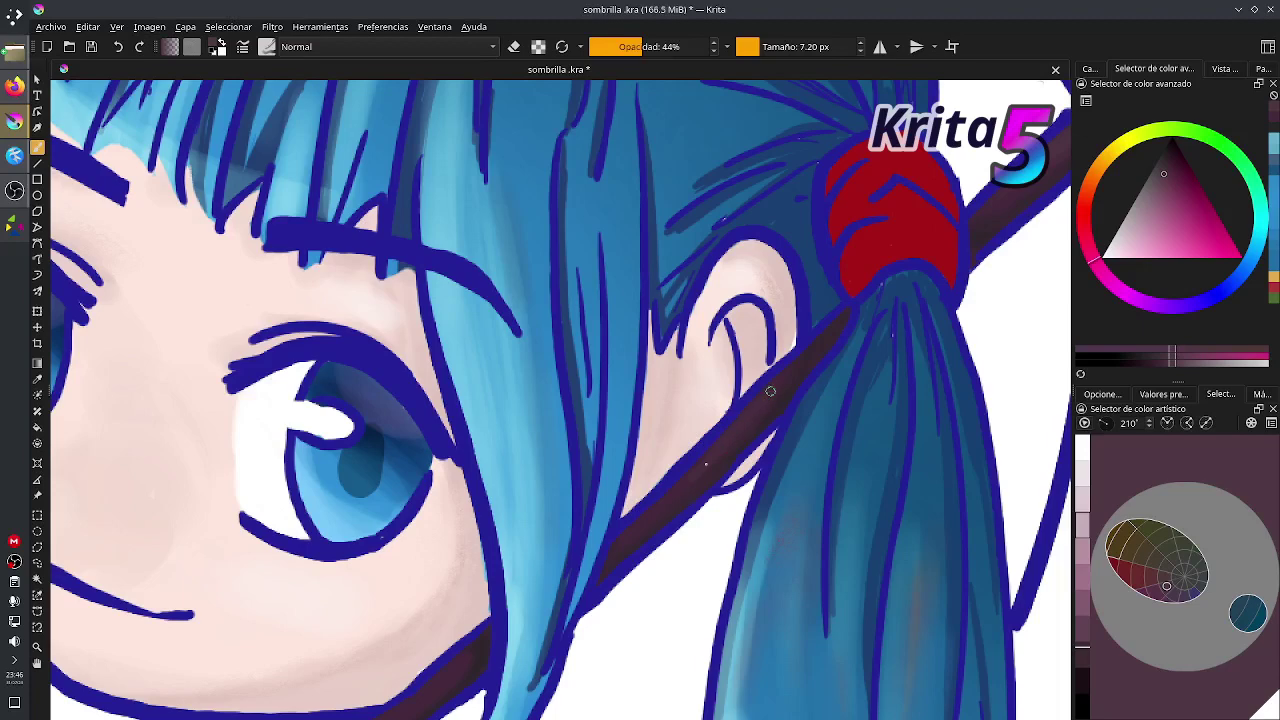
{"action": "mouse_move", "coordinate": [507, 578]}
{"action": "left_mouse_down"}
{"action": "mouse_move", "coordinate": [689, 397]}
{"action": "mouse_move", "coordinate": [907, 284]}
{"action": "left_mouse_up"}
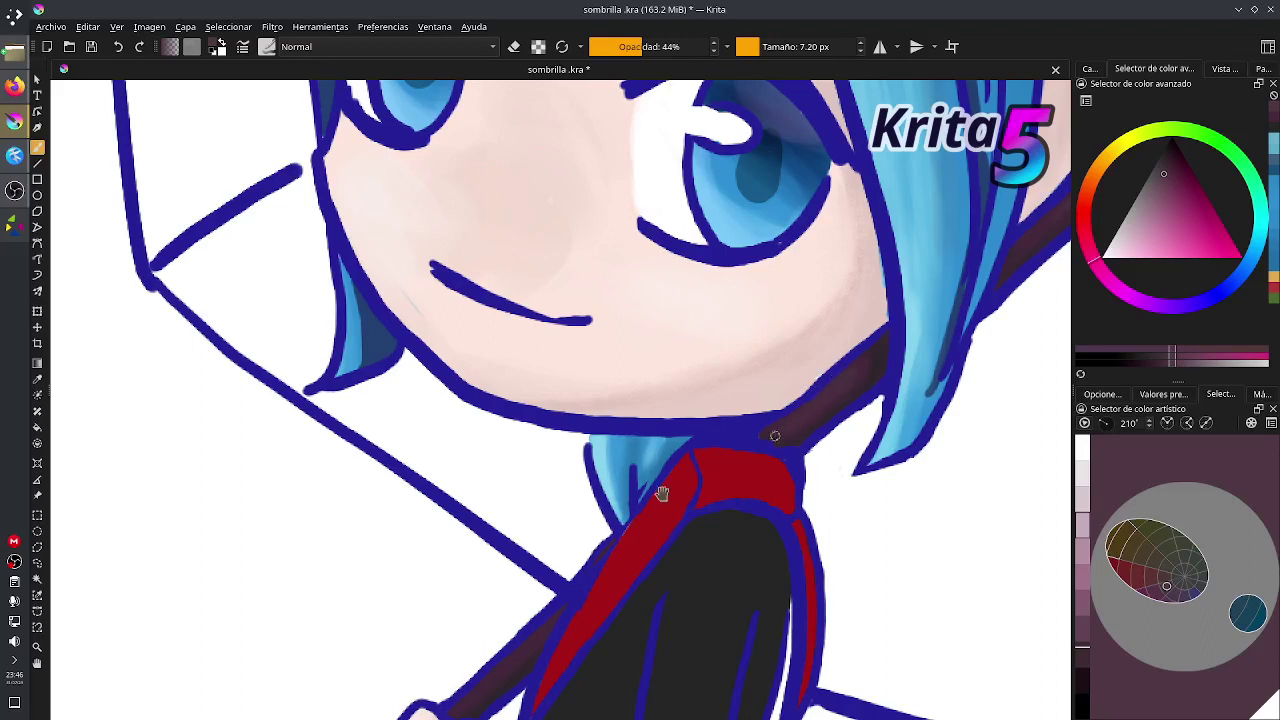
{"action": "left_click_drag", "start_coordinate": [663, 491], "coordinate": [985, 310]}
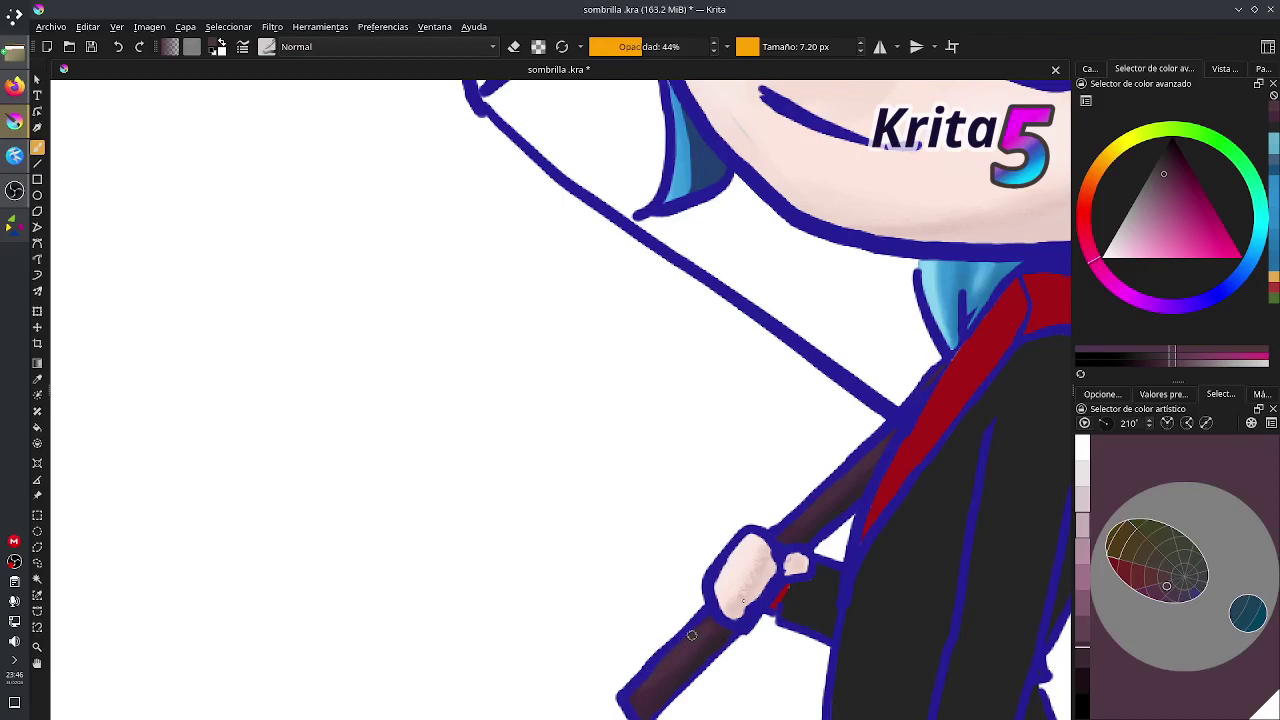
- Choose a lighter, greyer plum and brush brighter highlights along the stick from the hand up to the end beyond the hair tie
{"action": "left_click", "coordinate": [1157, 181]}
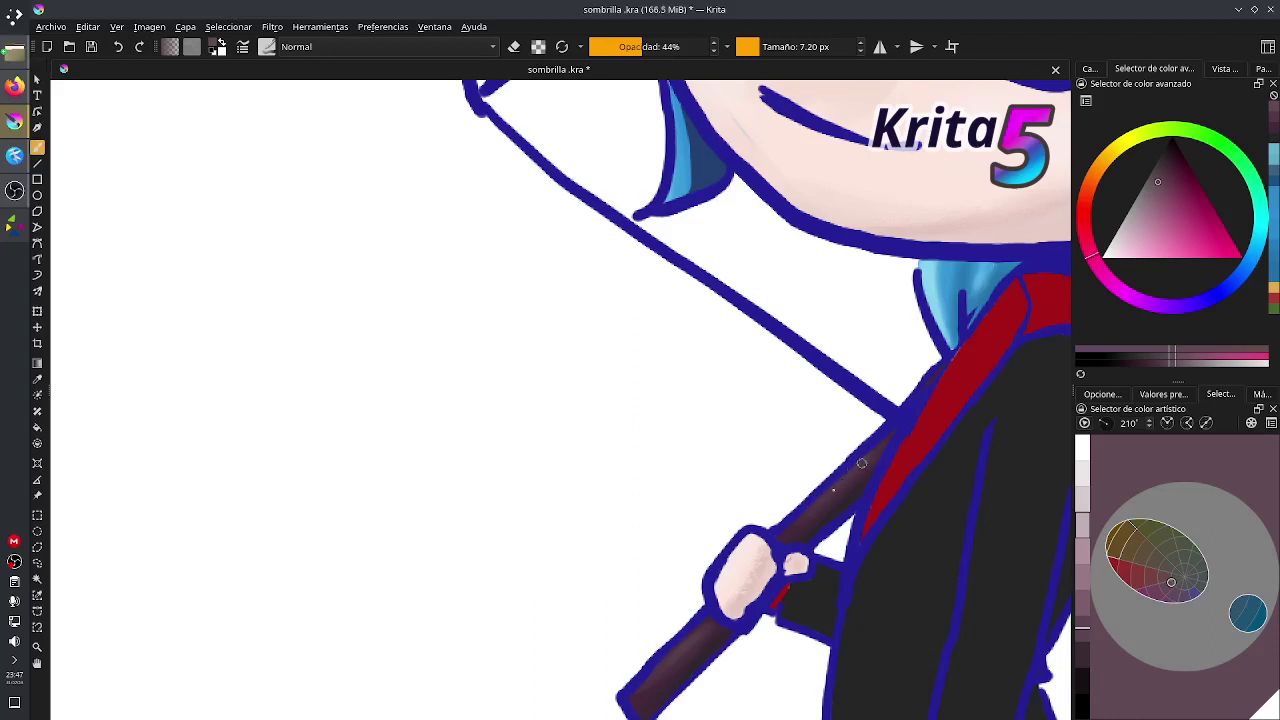
{"action": "left_click_drag", "start_coordinate": [832, 472], "coordinate": [581, 661]}
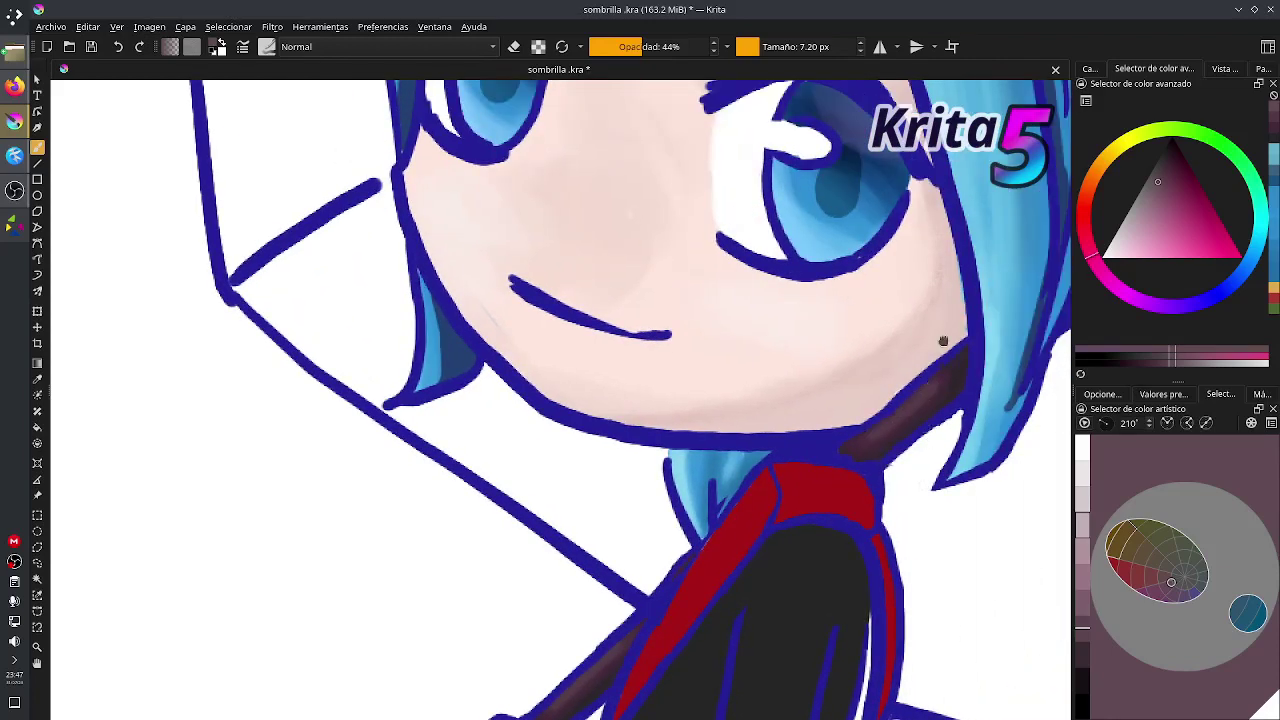
{"action": "left_click_drag", "start_coordinate": [943, 337], "coordinate": [715, 524]}
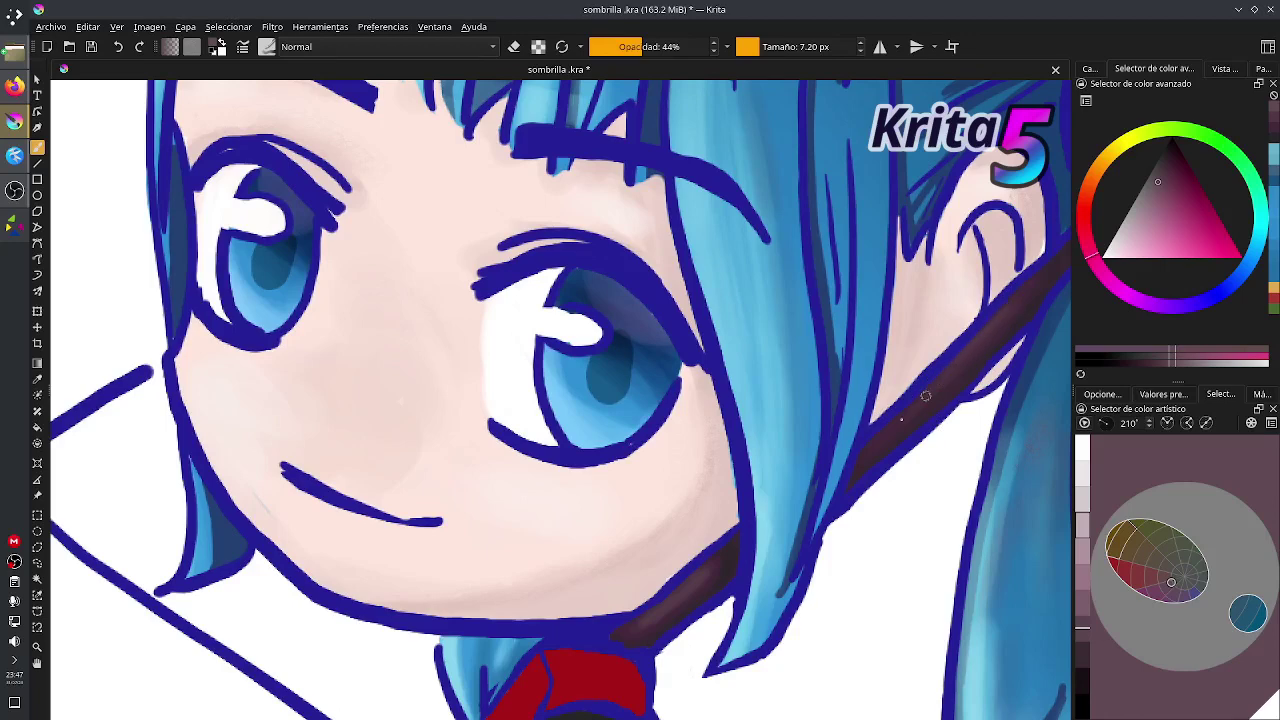
{"action": "left_click_drag", "start_coordinate": [975, 349], "coordinate": [560, 710]}
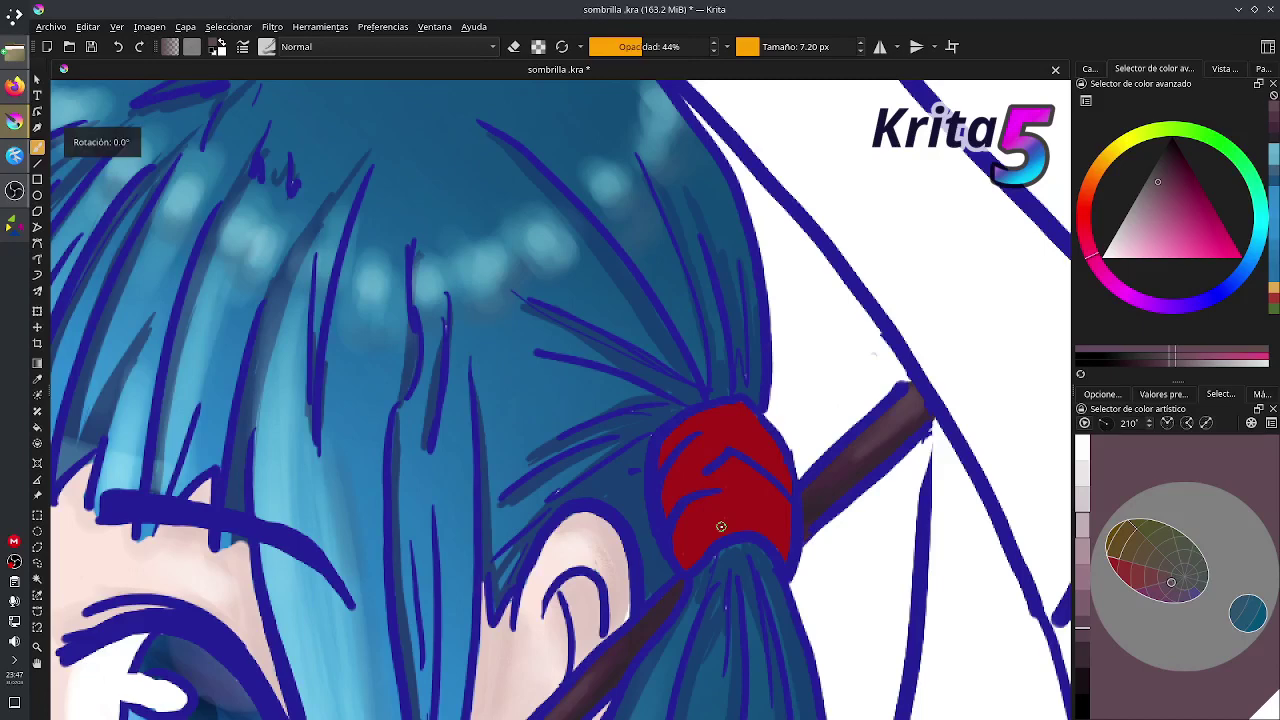
- Examine the shaded parasol stick in the context of the whole character and the uncoloured parasol
{"action": "key", "text": "4"}
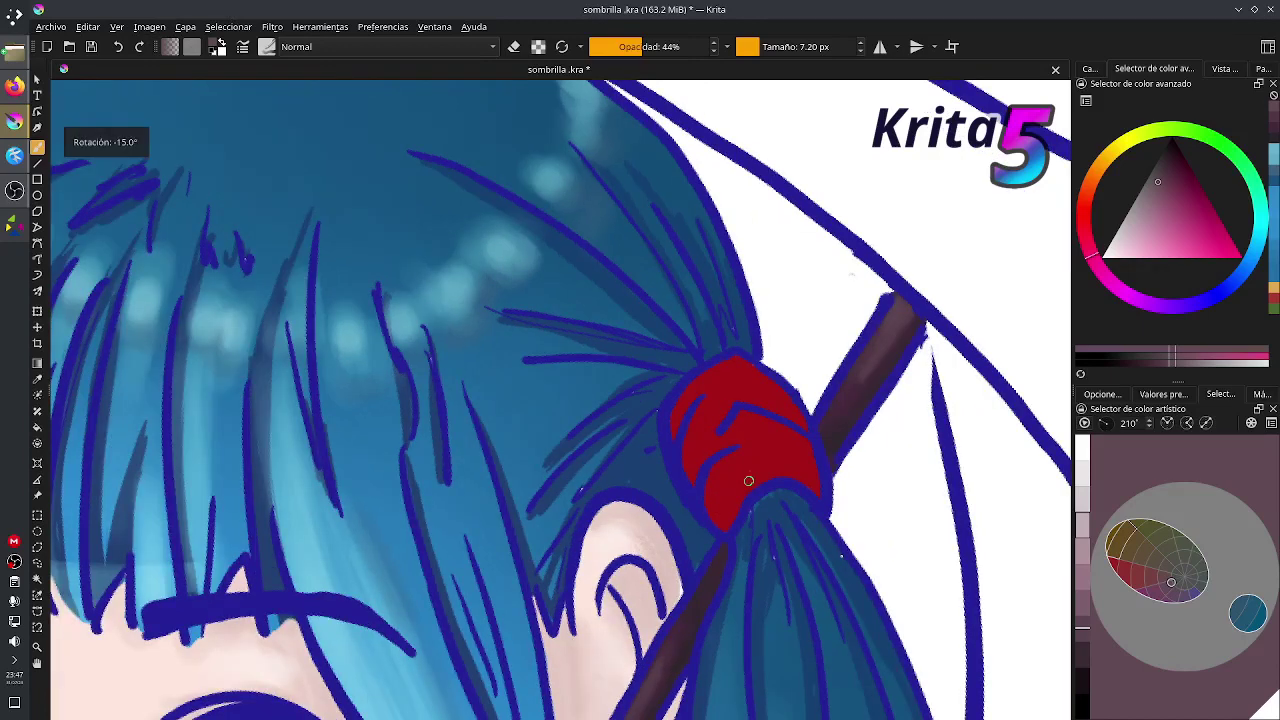
{"action": "key", "text": "2"}
{"action": "key", "text": "5"}
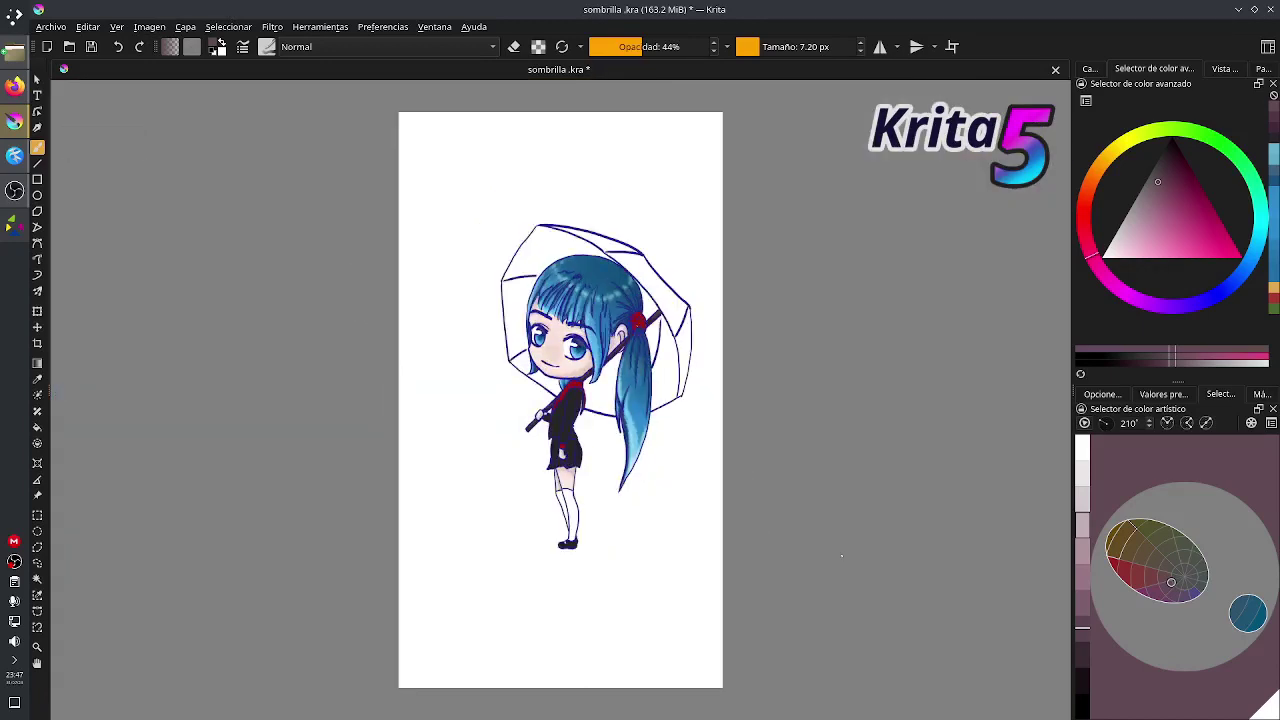
{"action": "key", "text": "plus"}
{"action": "key", "text": "plus"}
{"action": "key", "text": "plus"}
{"action": "key", "text": "plus"}
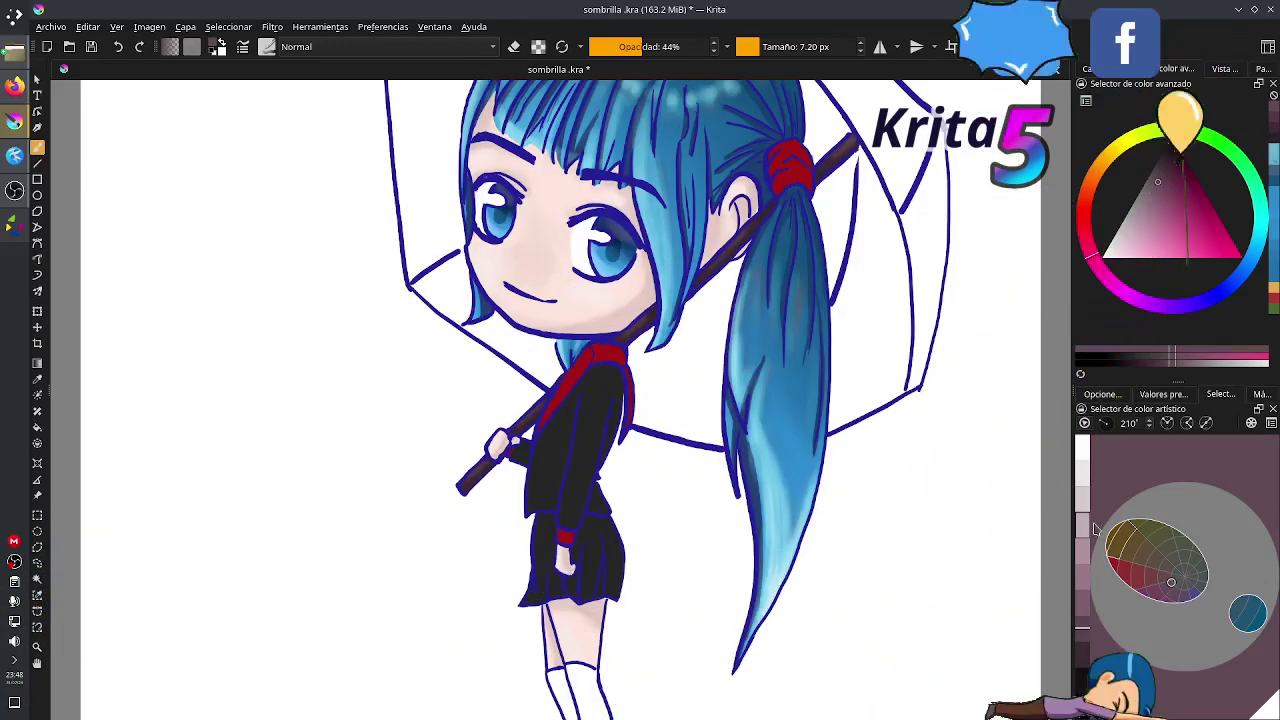
{"action": "left_click_drag", "start_coordinate": [437, 374], "coordinate": [382, 600]}
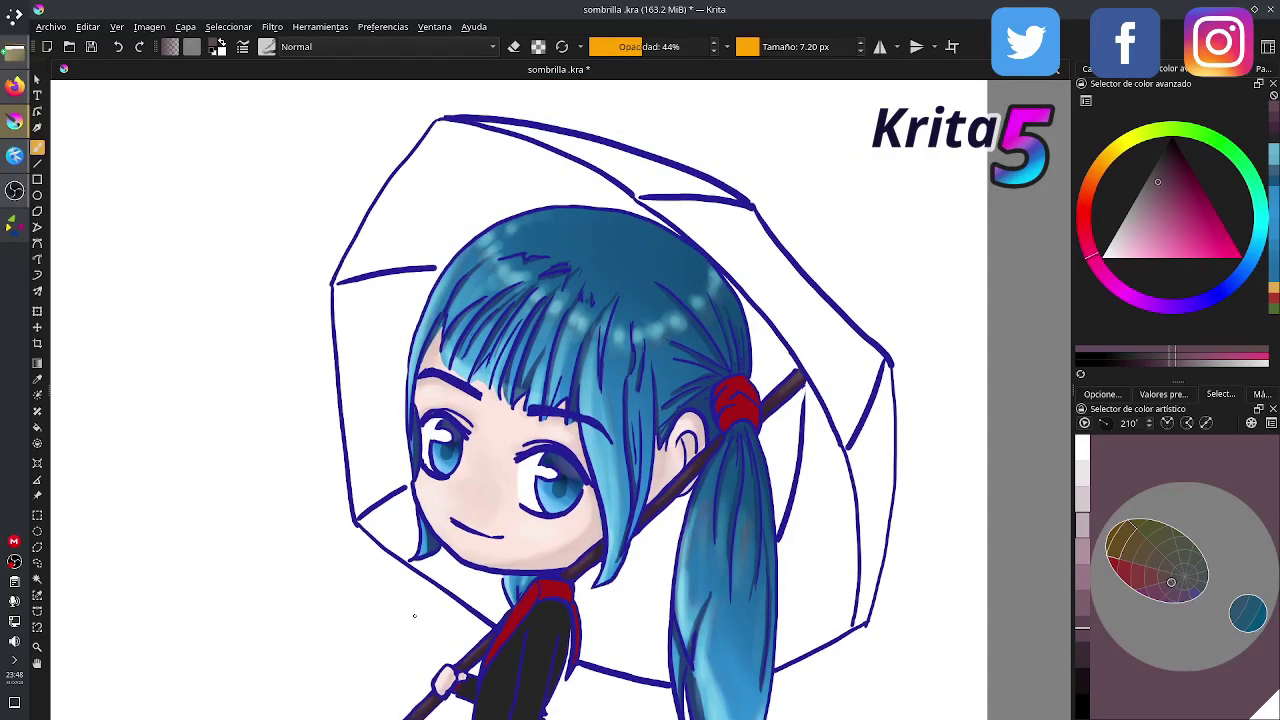
{"action": "left_click_drag", "start_coordinate": [521, 575], "coordinate": [489, 478]}
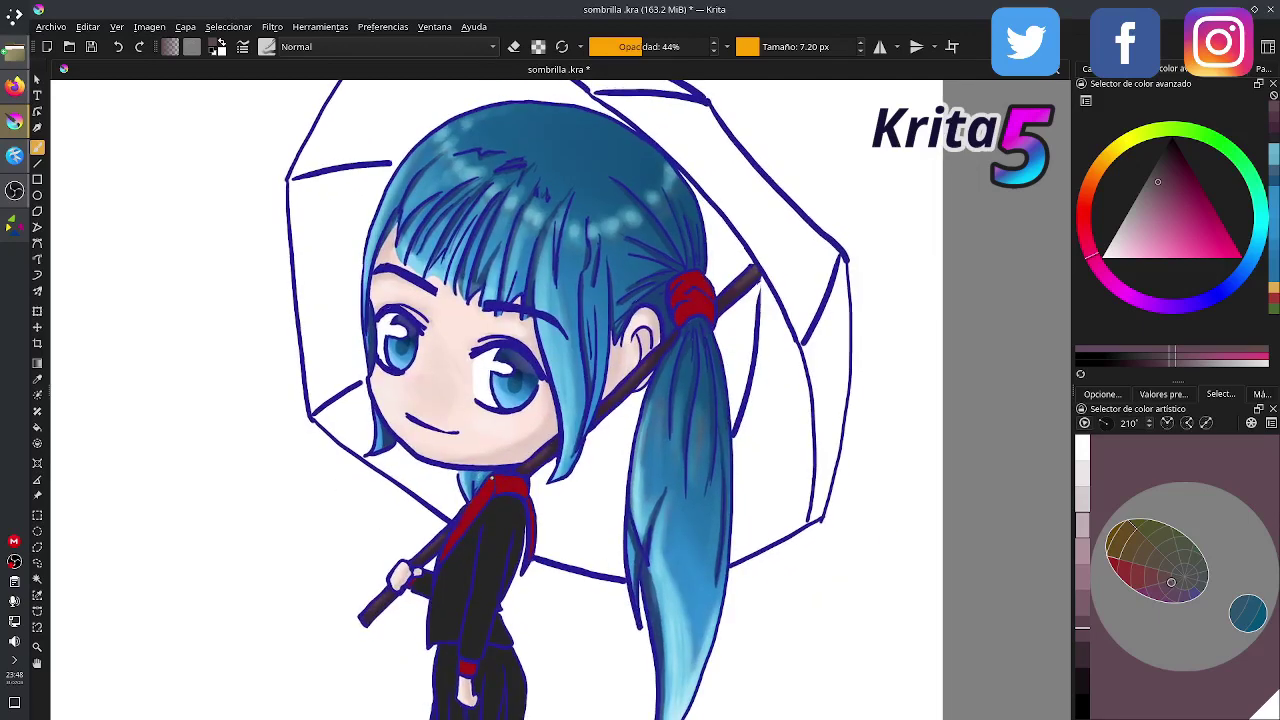